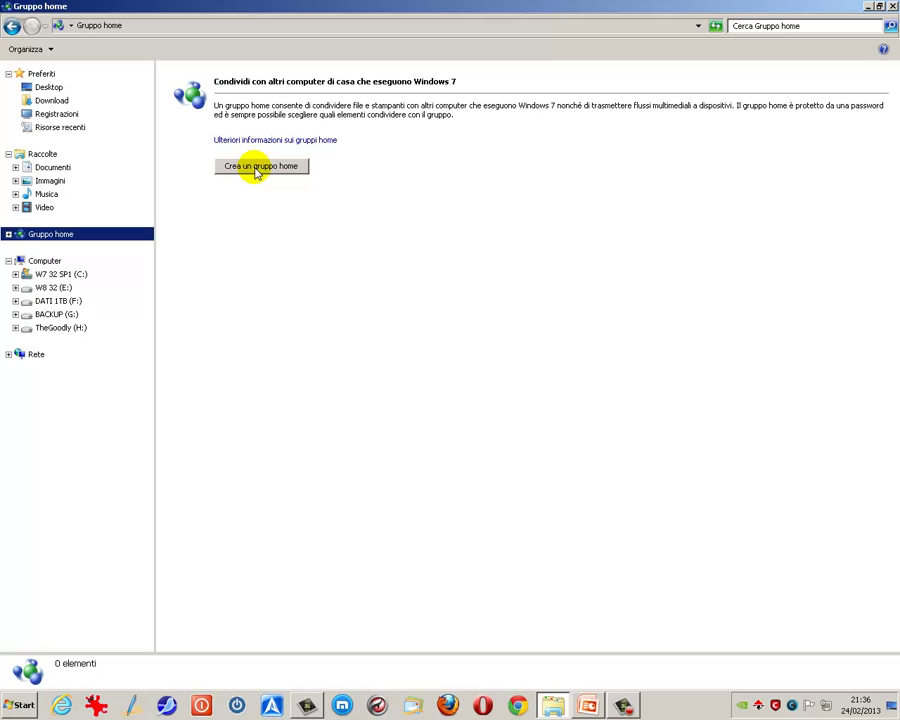
Create a homegroup sharing Immagini, Musica, Video, Documenti and Stampanti, with Documenti added to the defaults.
click(257, 168)
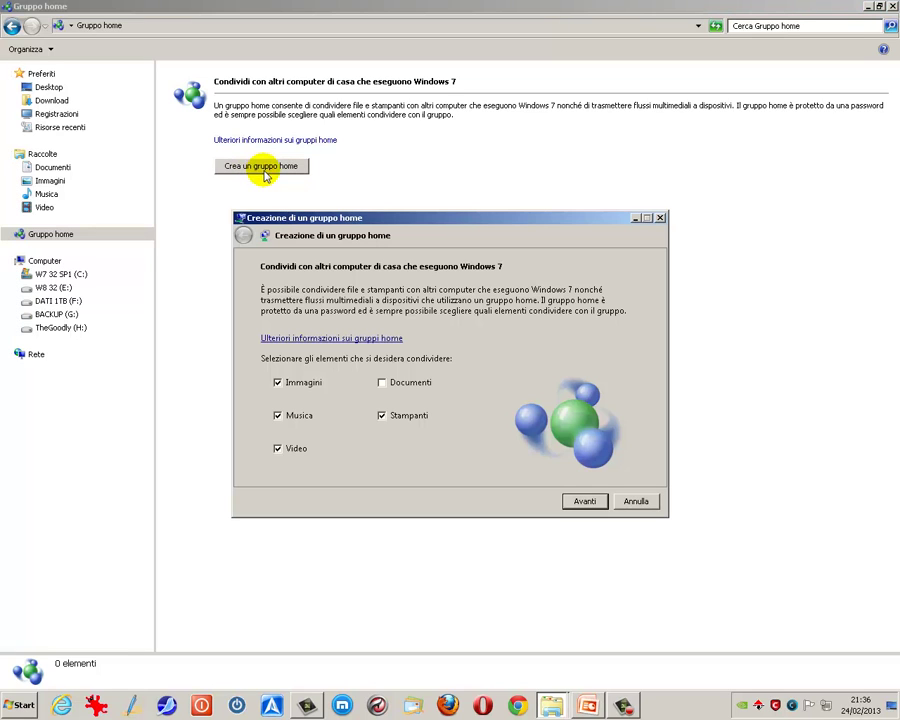
click(383, 384)
click(381, 413)
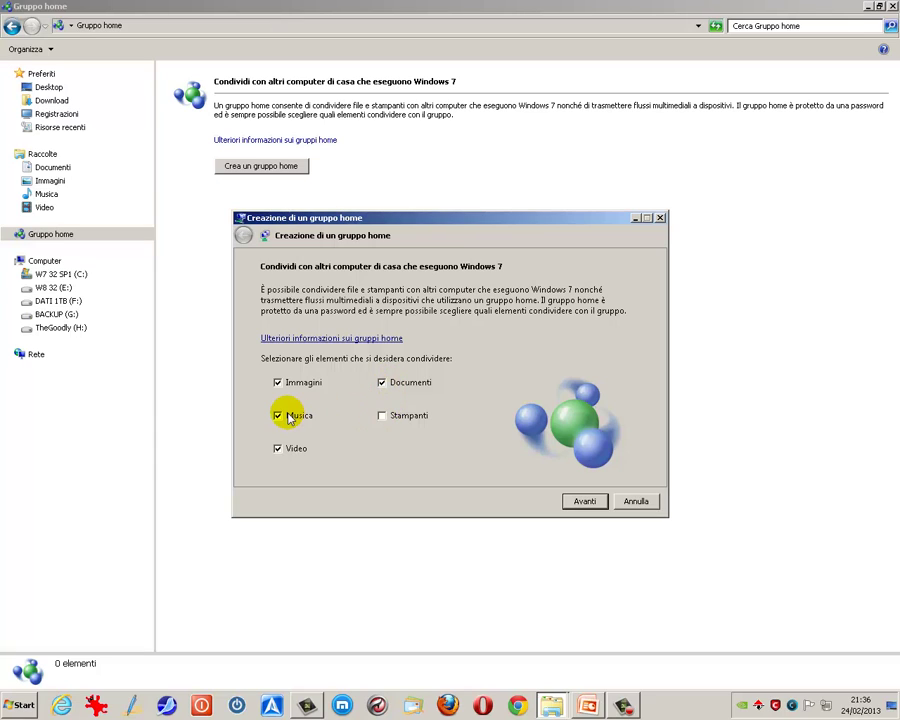
click(277, 415)
click(277, 415)
click(381, 415)
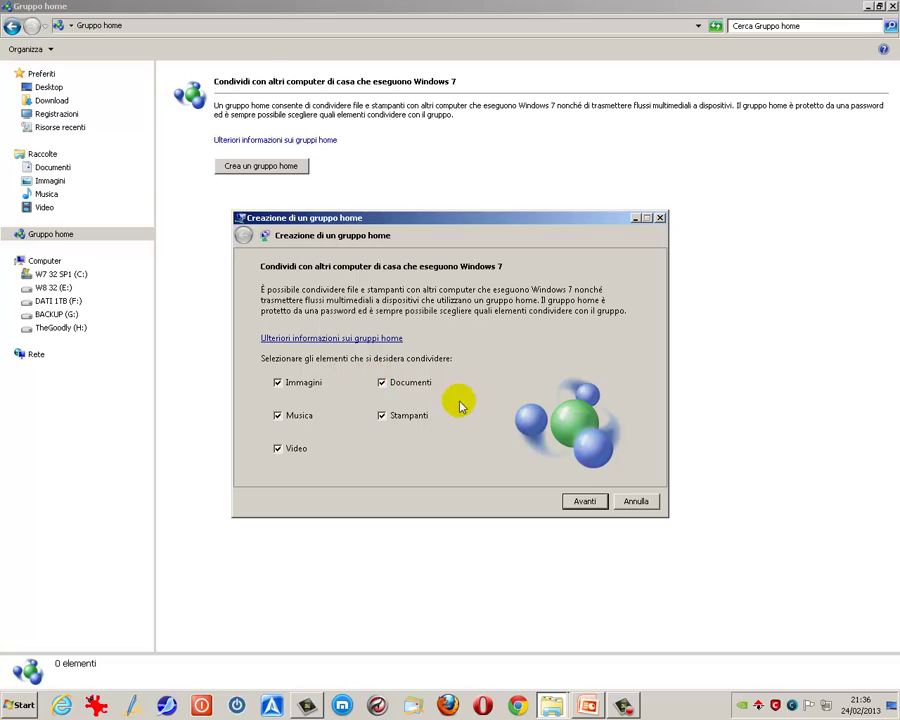
click(582, 501)
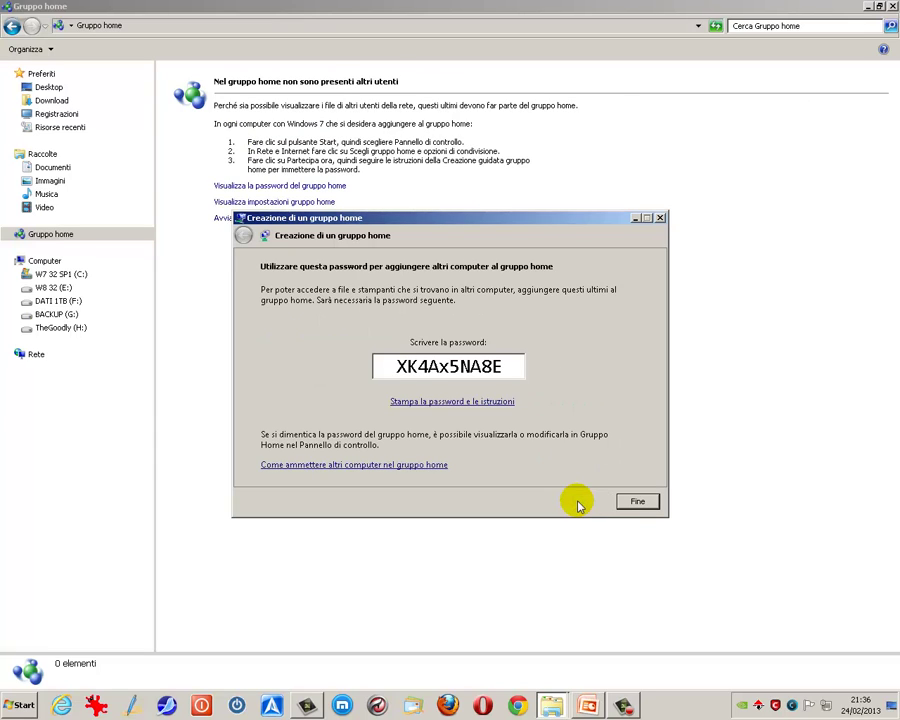
Select the generated homegroup password to copy it, then close the wizard with Fine.
drag(512, 370, 345, 367)
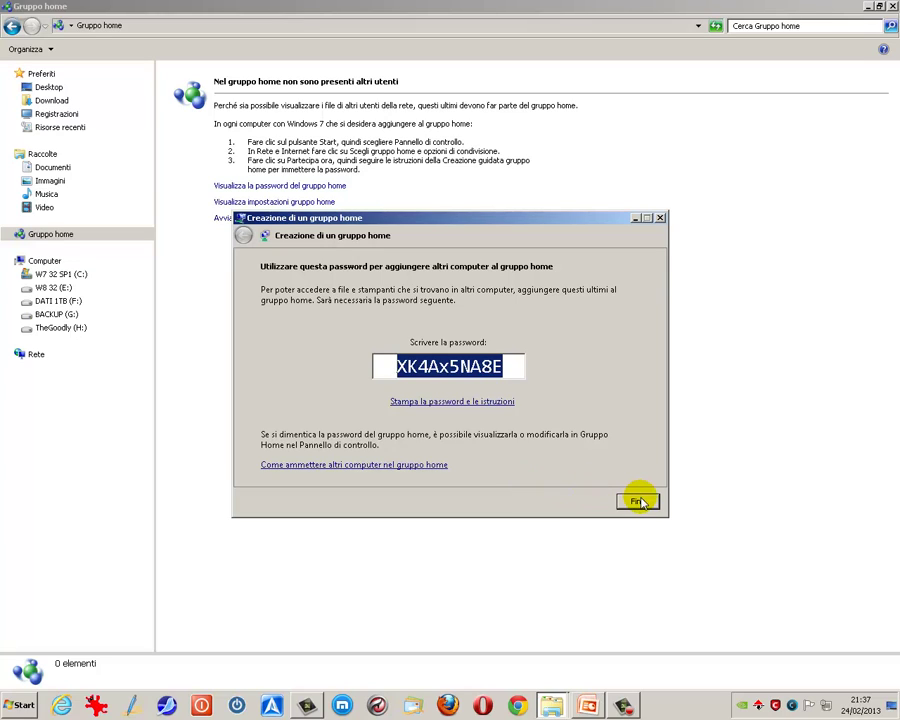
click(639, 501)
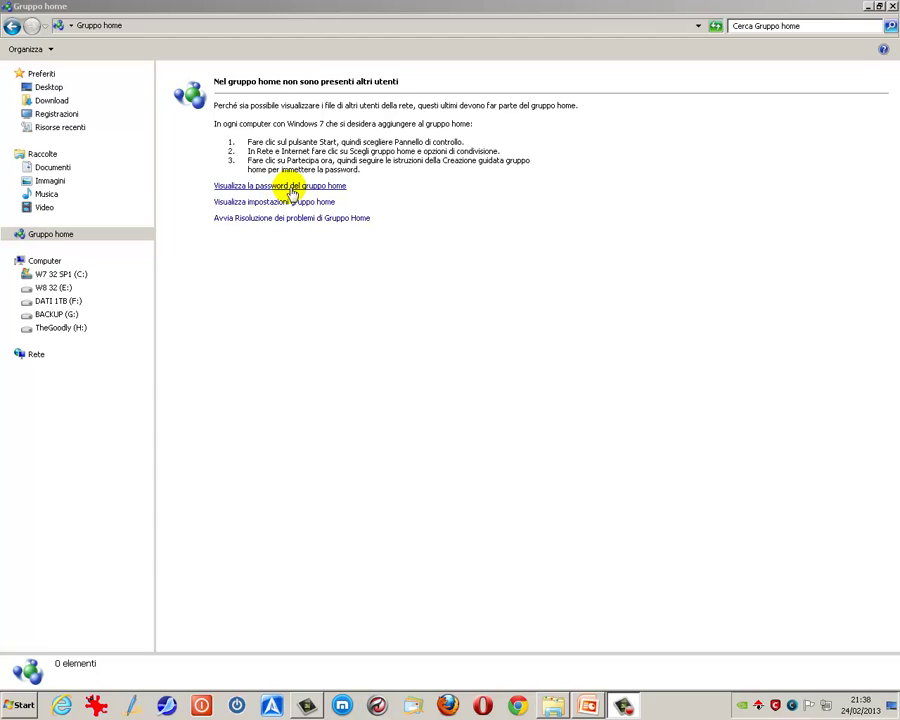
click(292, 190)
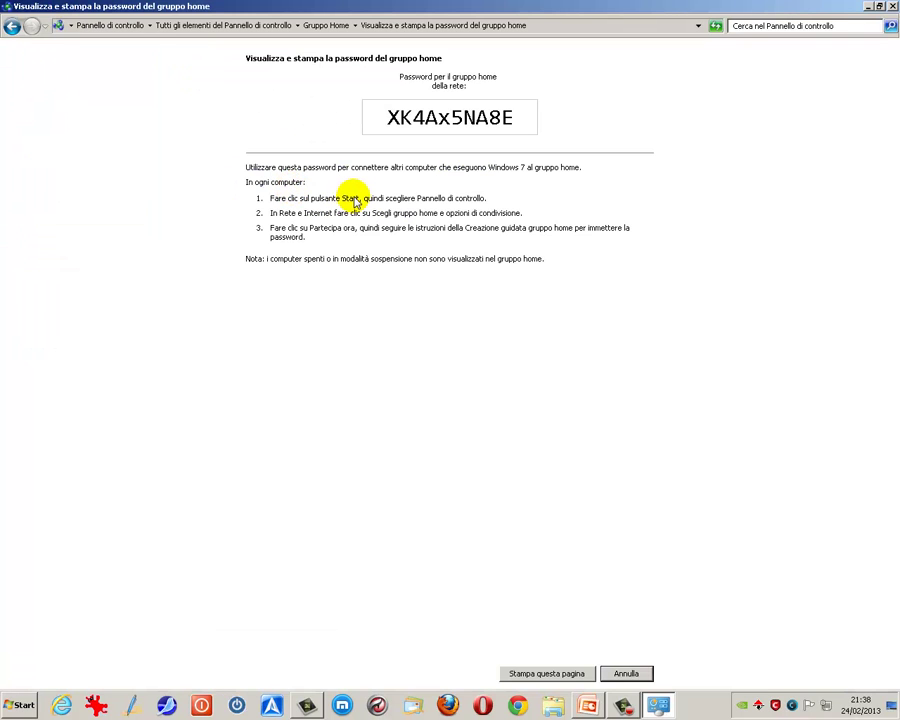
drag(514, 117, 364, 117)
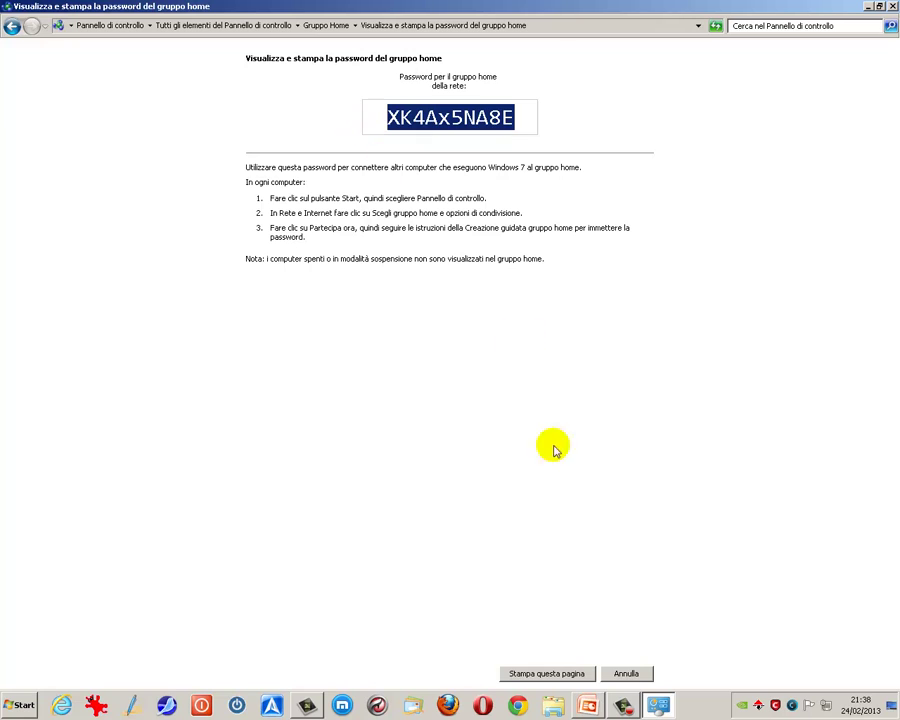
click(630, 677)
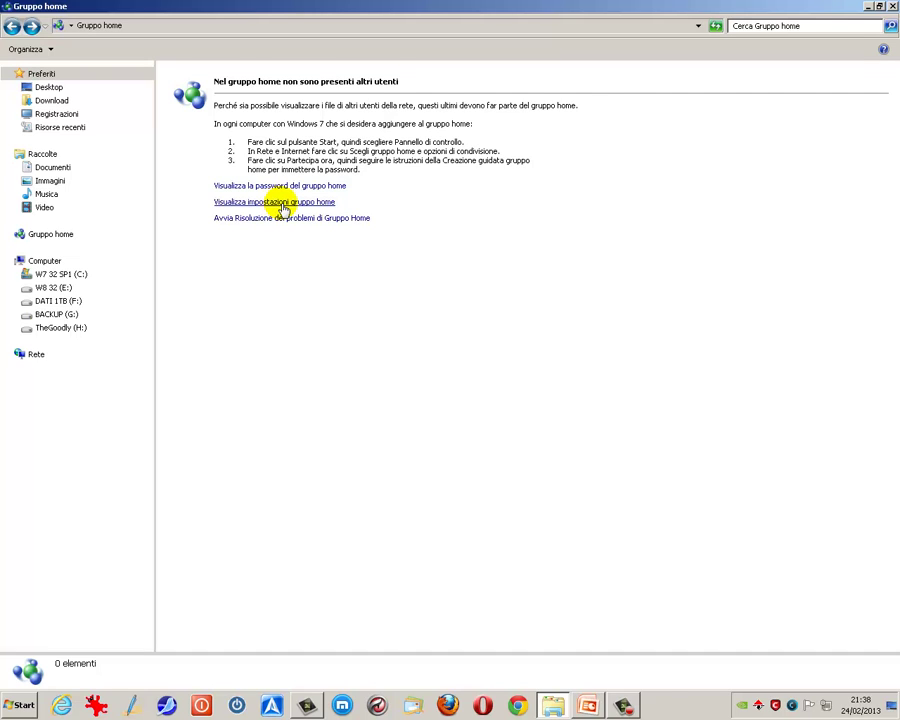
In the homegroup settings, re-tick Immagini, Stampanti and media streaming to home devices.
click(283, 203)
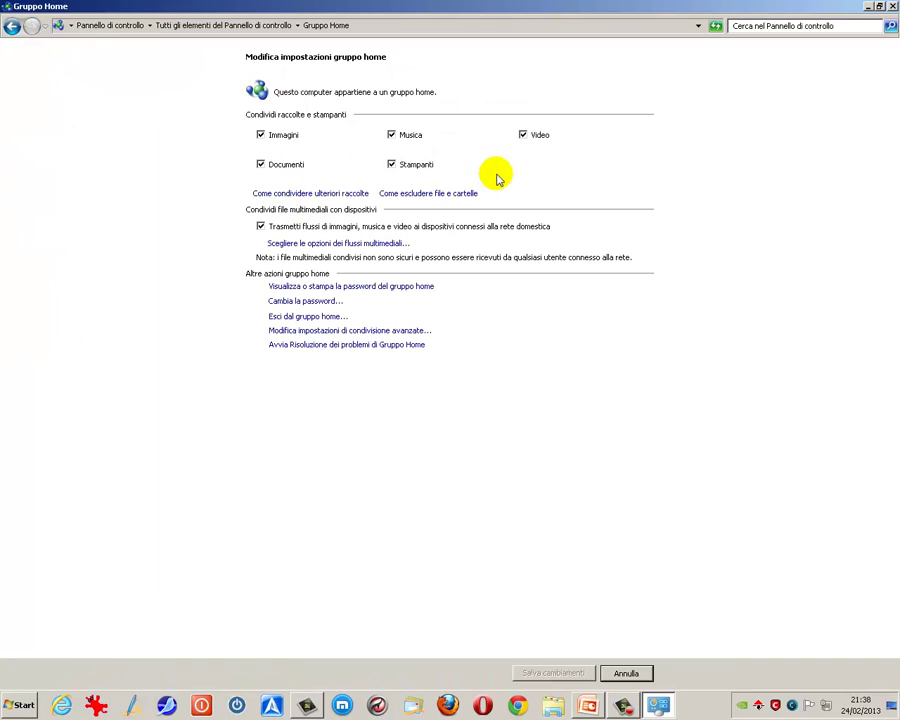
double_click(522, 134)
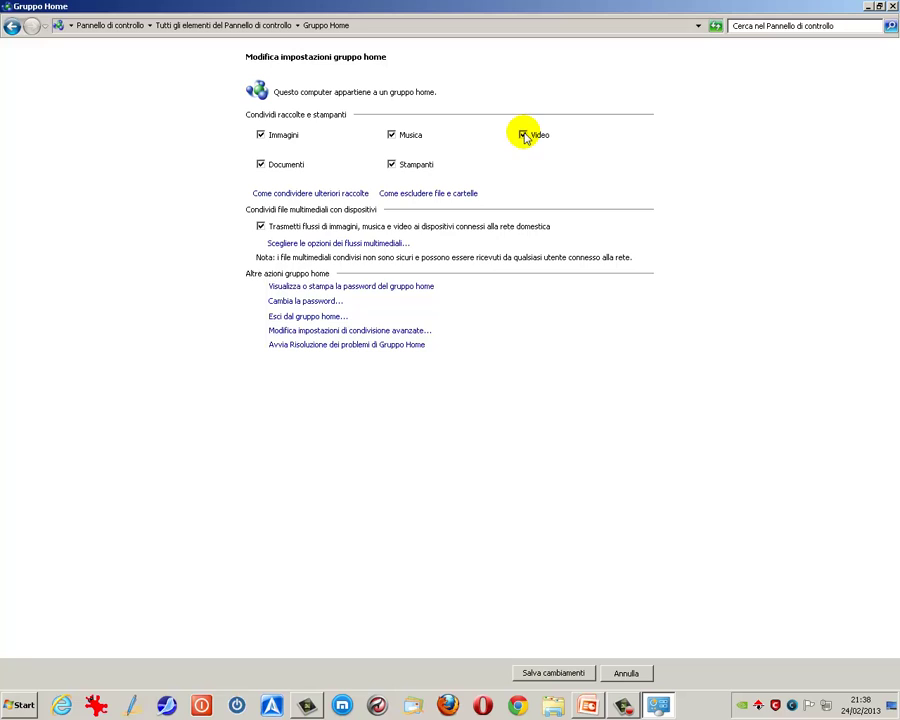
click(261, 136)
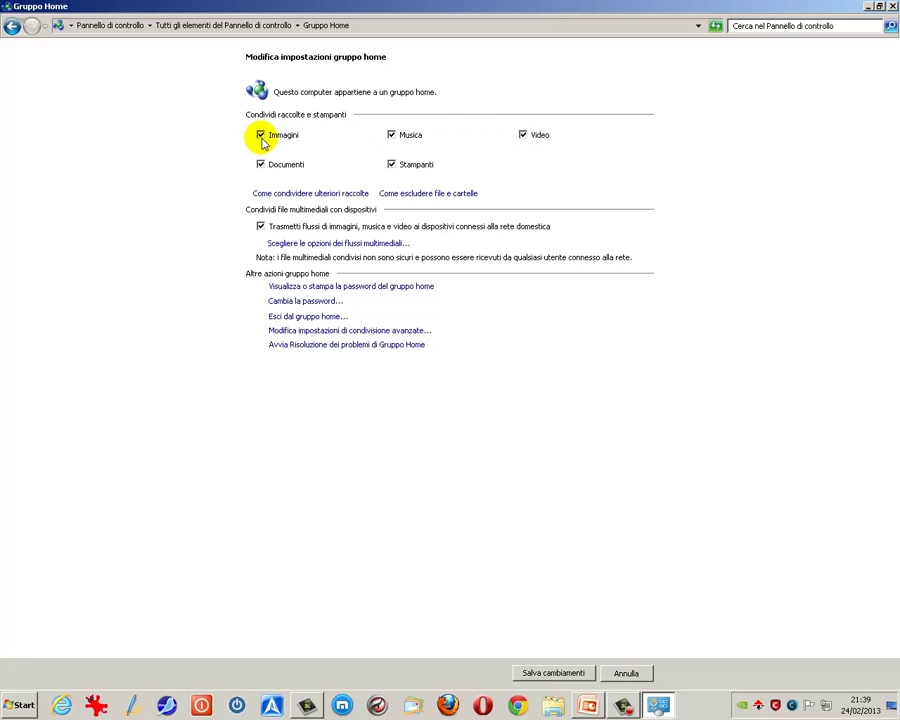
click(392, 166)
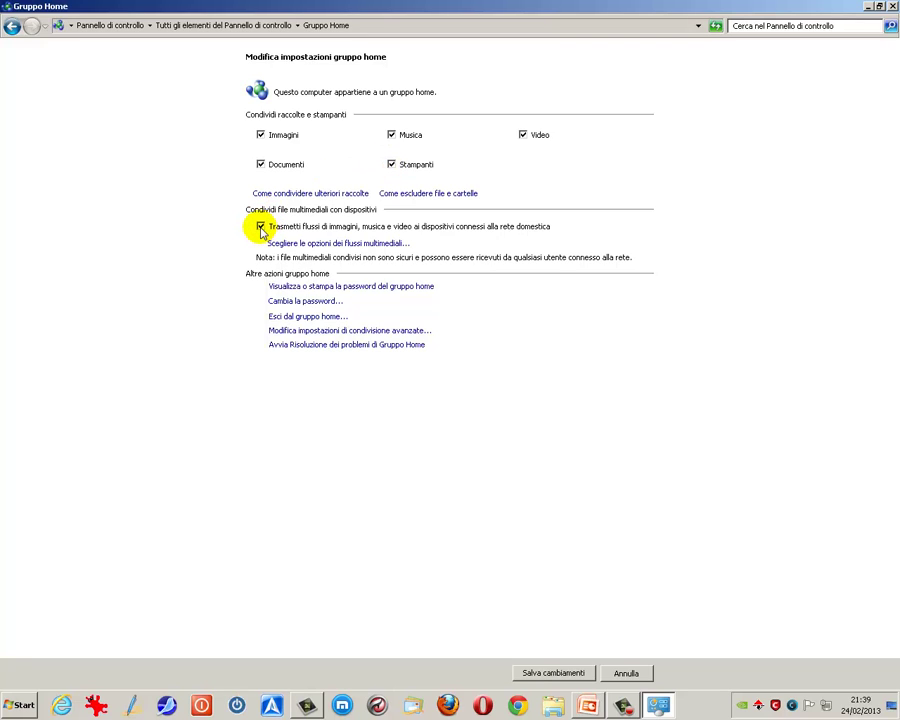
click(261, 228)
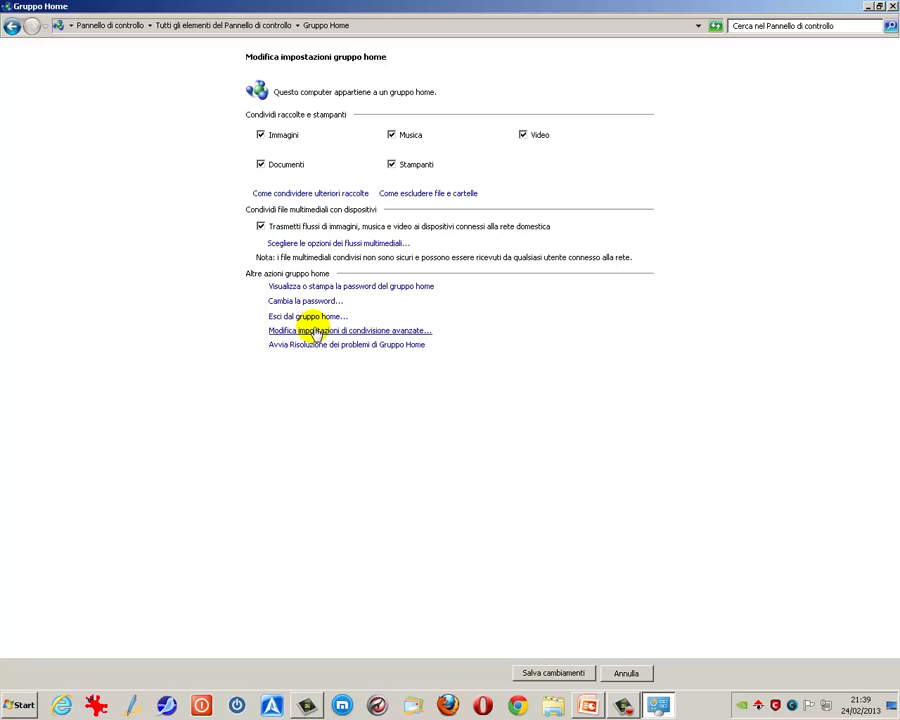
Open the advanced sharing settings and collapse then re-expand the Domestico o lavoro profile.
click(313, 333)
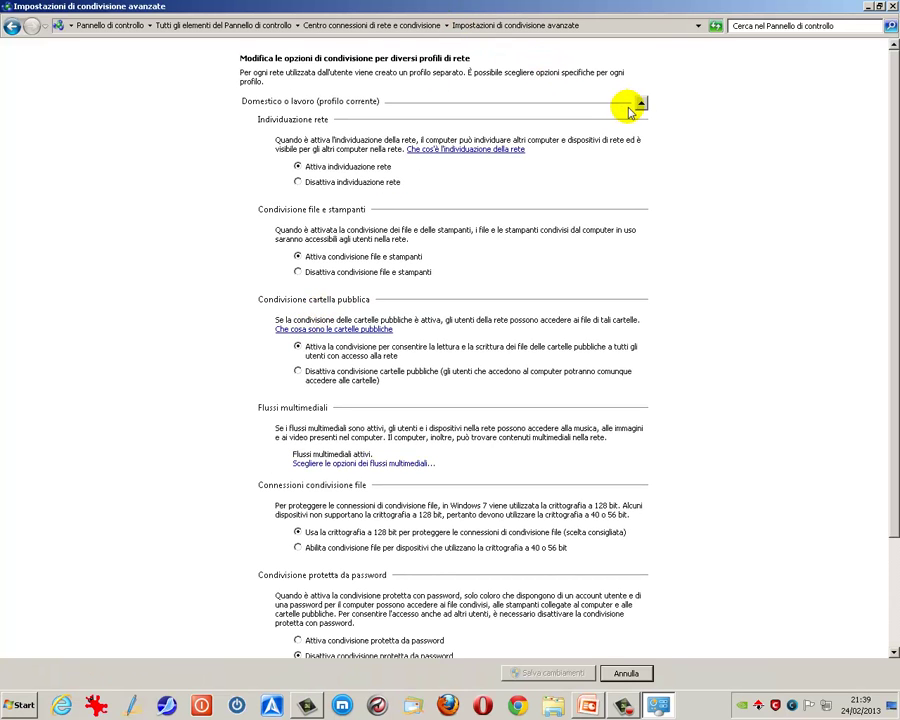
click(641, 103)
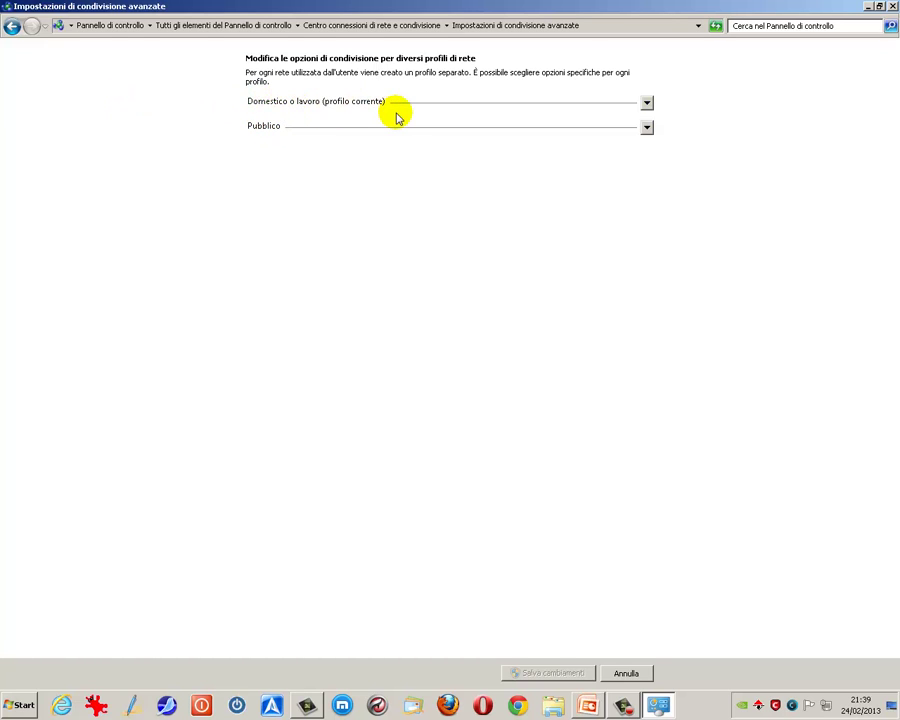
click(648, 103)
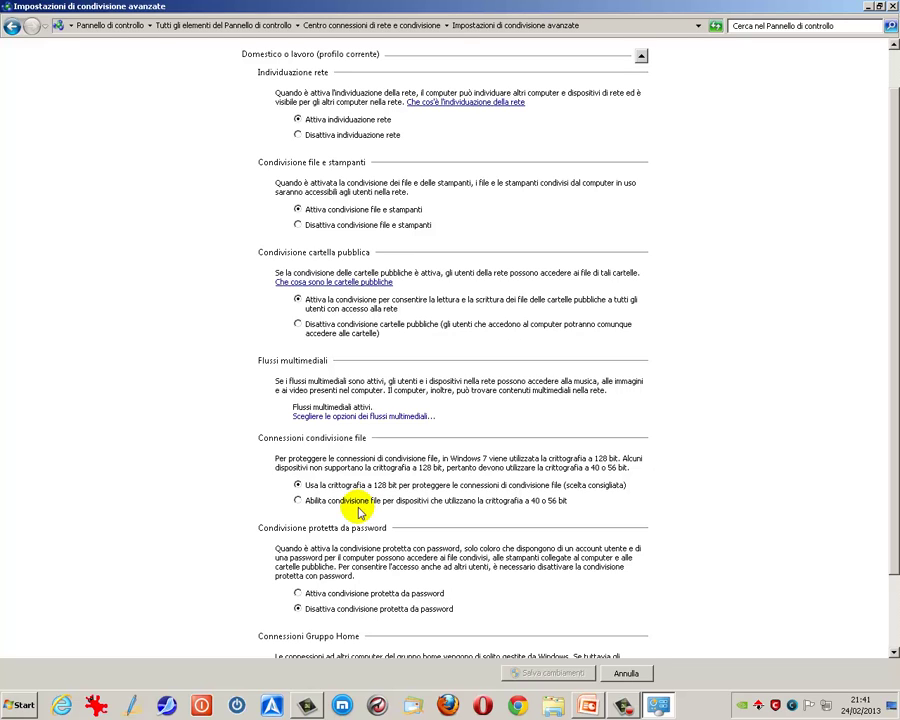
Choose Usa account e password utente for homegroup connections, then cancel the advanced sharing changes.
scroll(360, 512, down, 2)
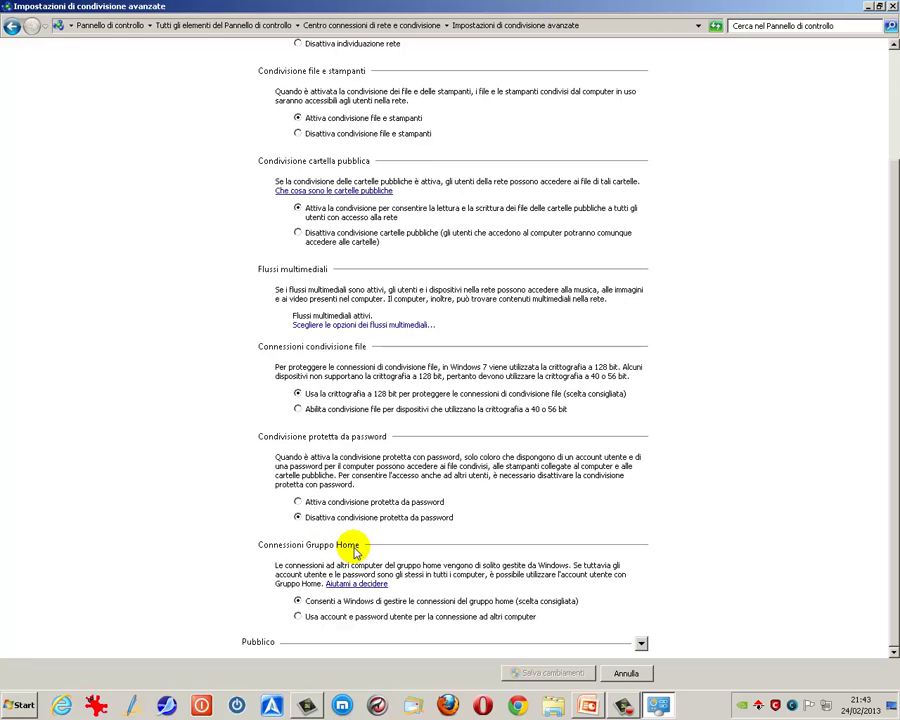
click(305, 619)
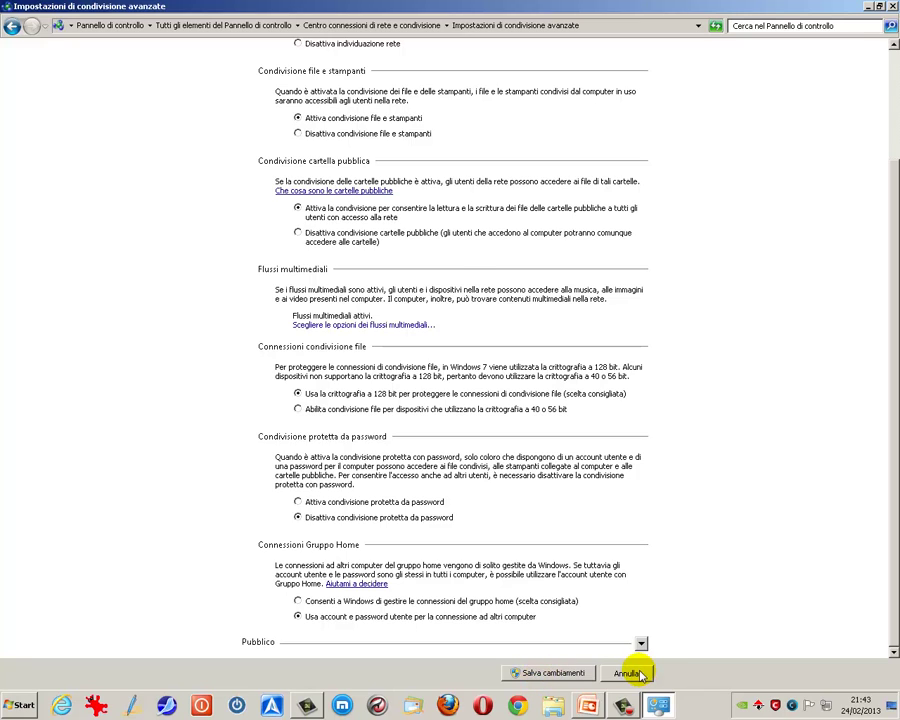
click(638, 673)
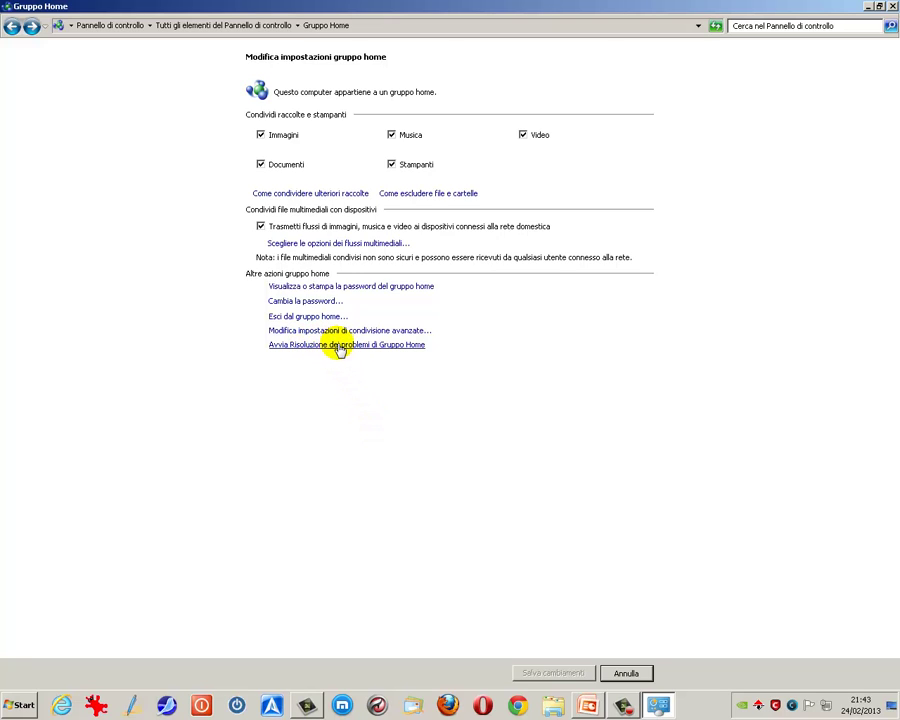
Leave the homegroup settings without saving and browse to the TheGoodly (H:) drive.
click(624, 671)
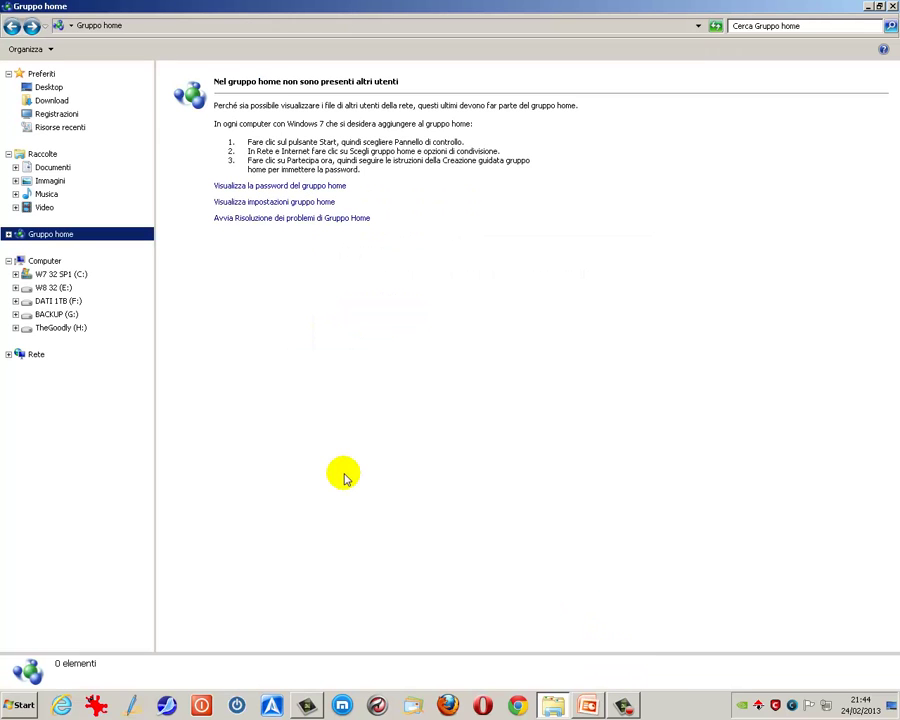
click(64, 330)
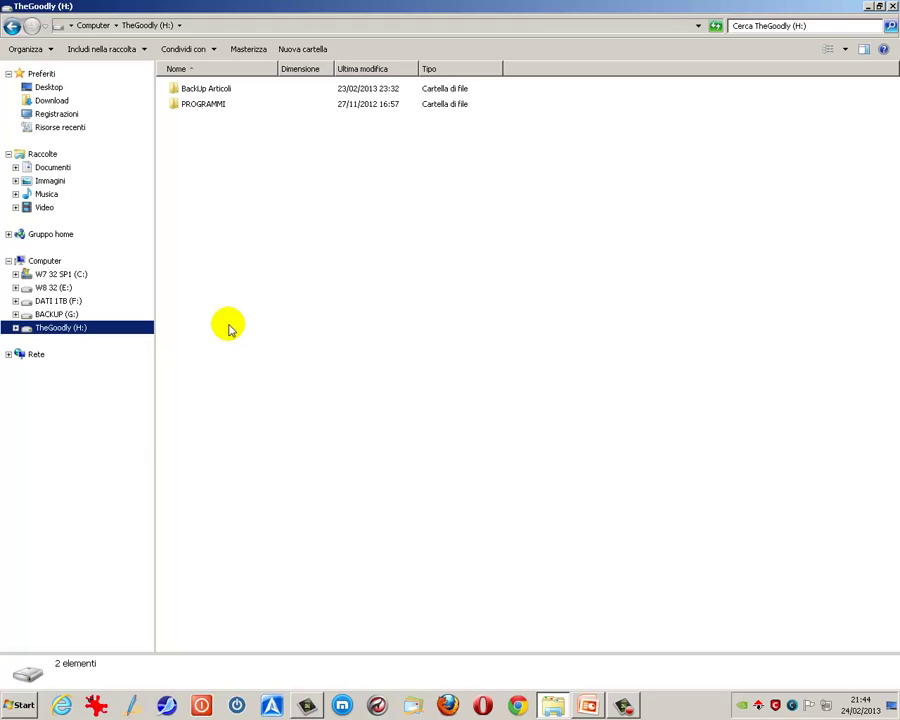
Create a new folder named 'Cartella condivisa' on the TheGoodly (H:) drive.
click(296, 54)
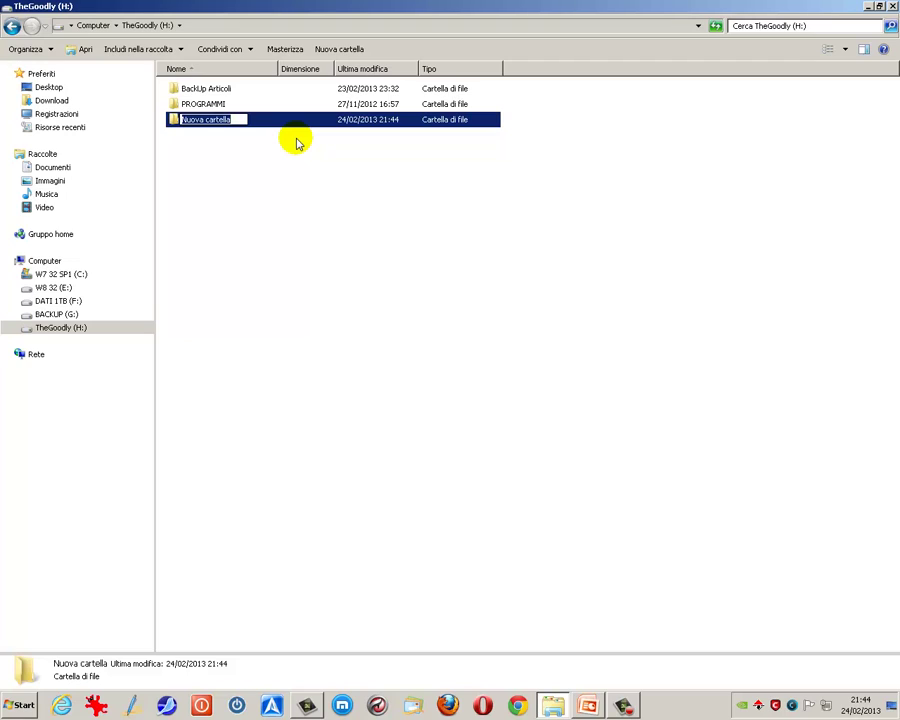
text(Cartella )
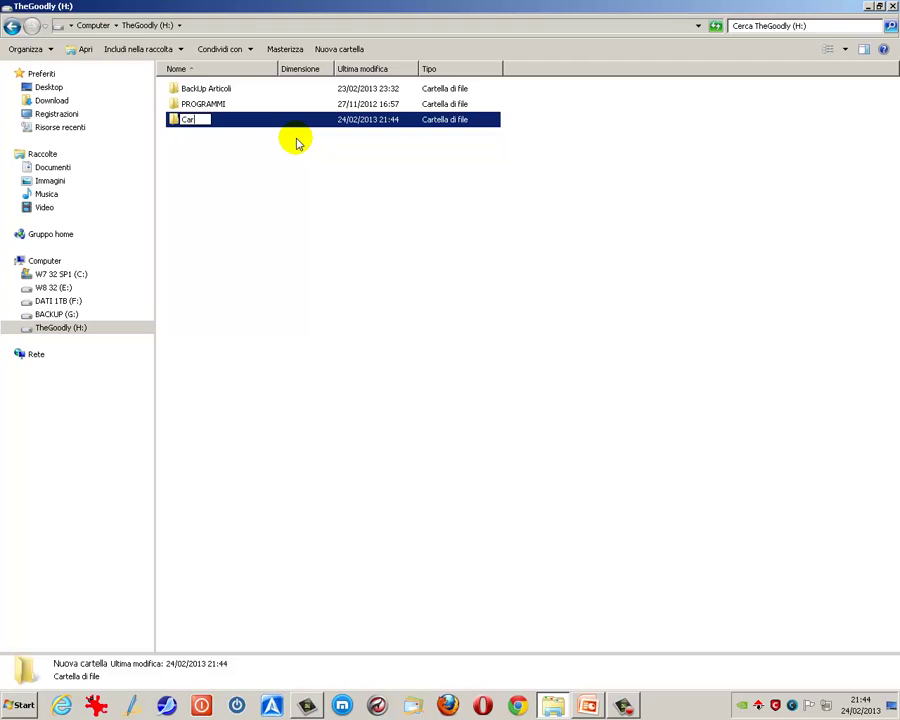
text(condivisa)
key(Return)
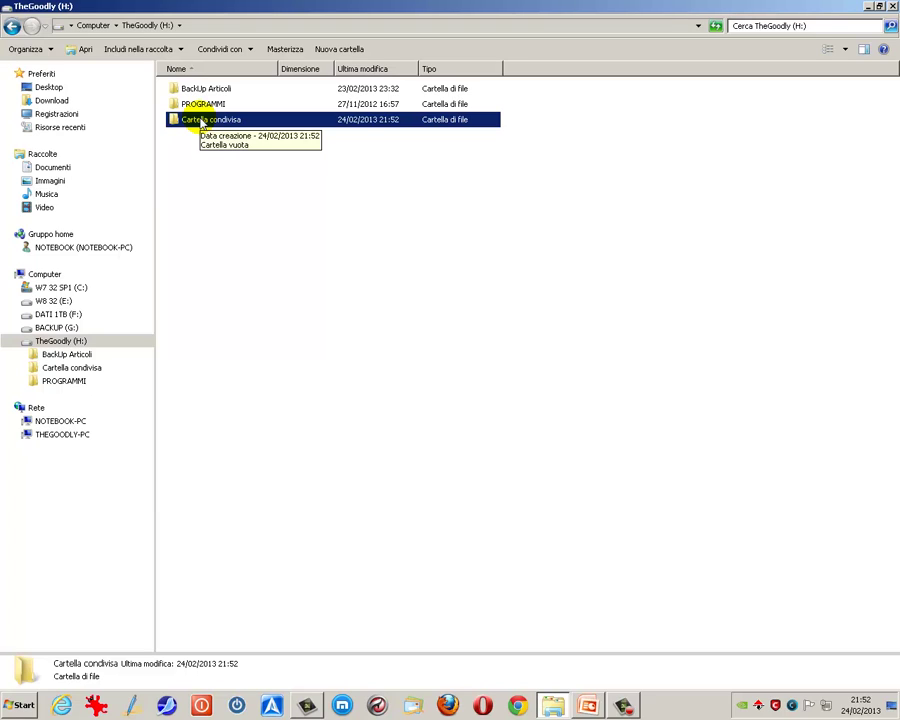
Share Cartella condivisa with the homegroup as lettura/scrittura, then open the folder.
right_click(201, 121)
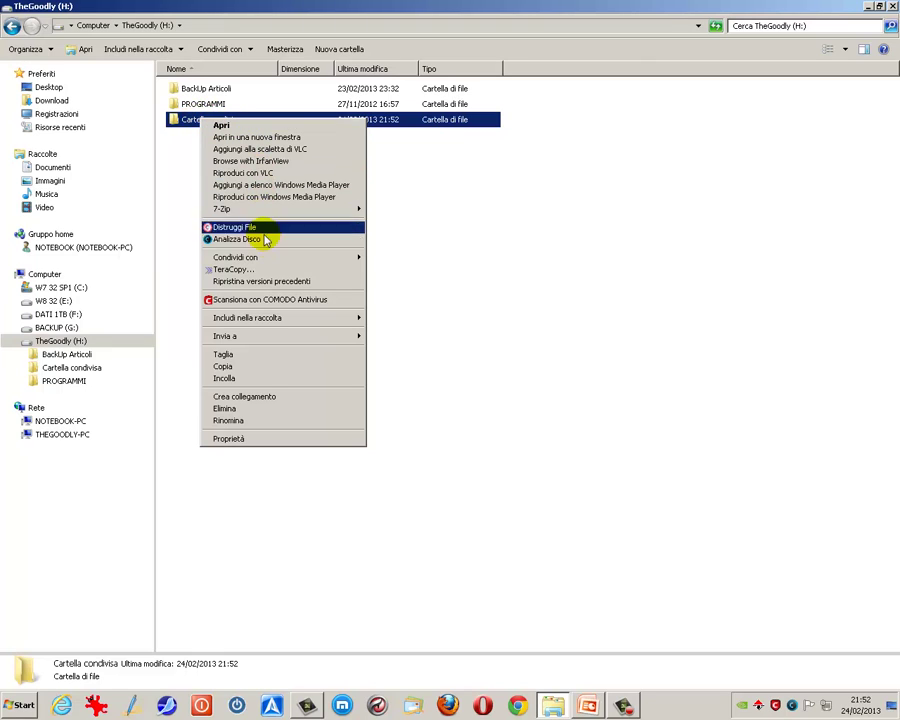
mouse_move(289, 260)
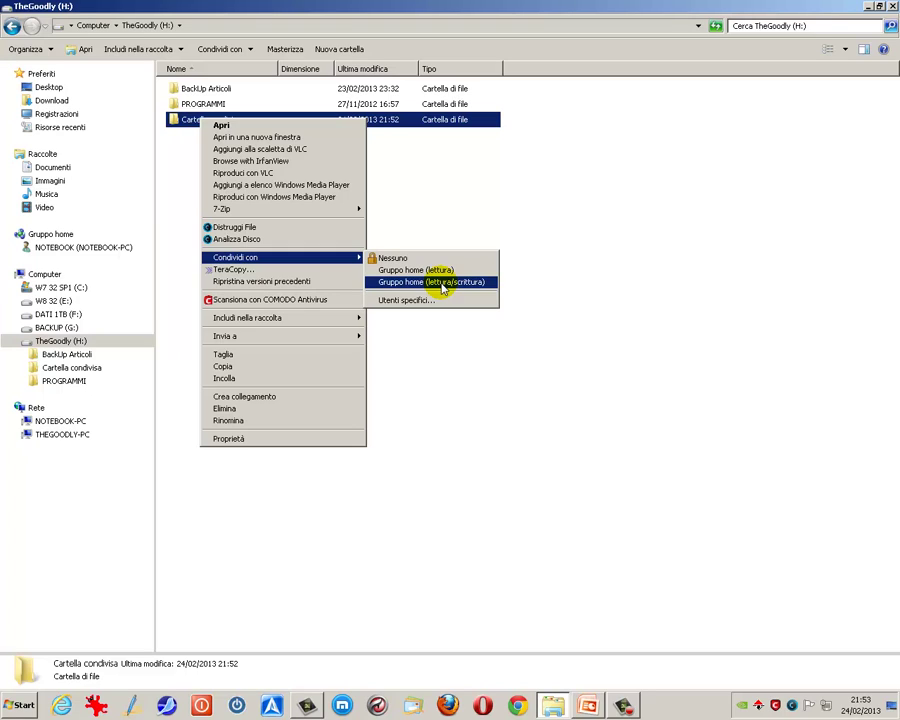
click(441, 284)
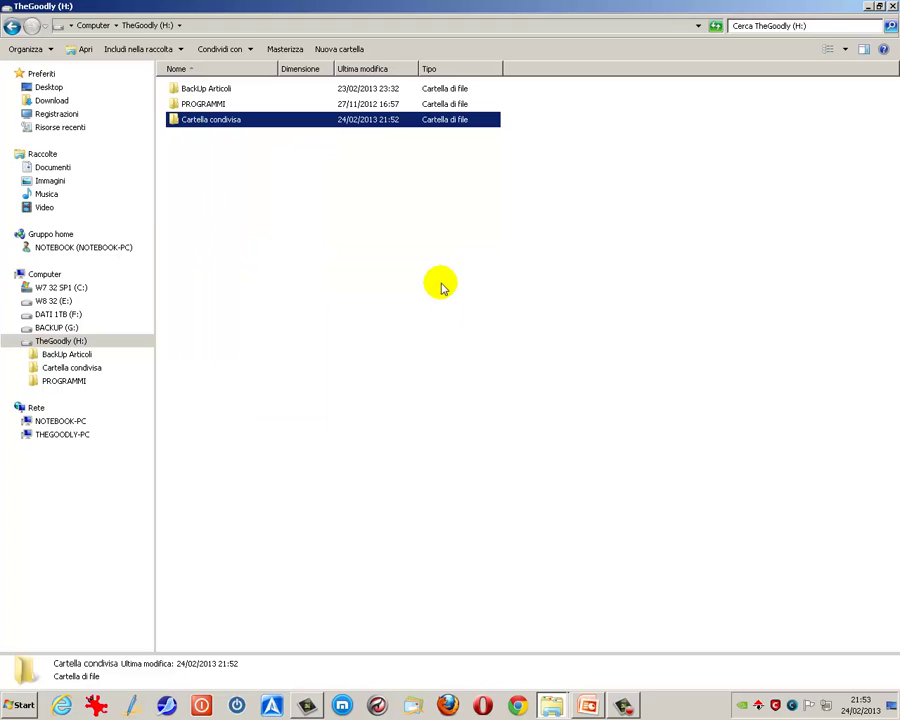
double_click(231, 127)
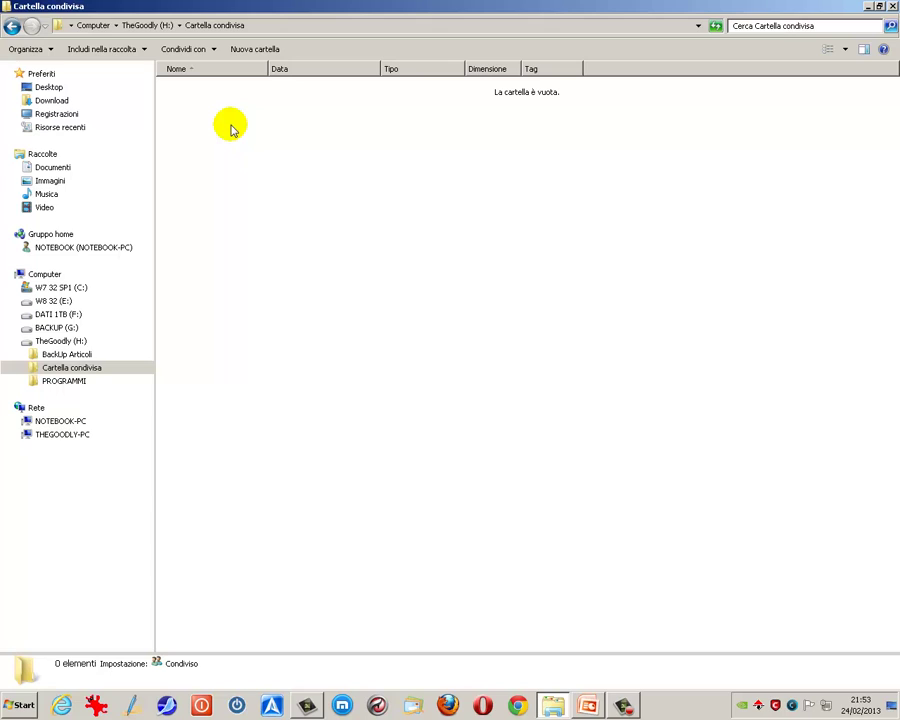
Paste Desert.jpg into the empty Cartella condivisa folder and select the pasted file.
right_click(231, 128)
click(256, 203)
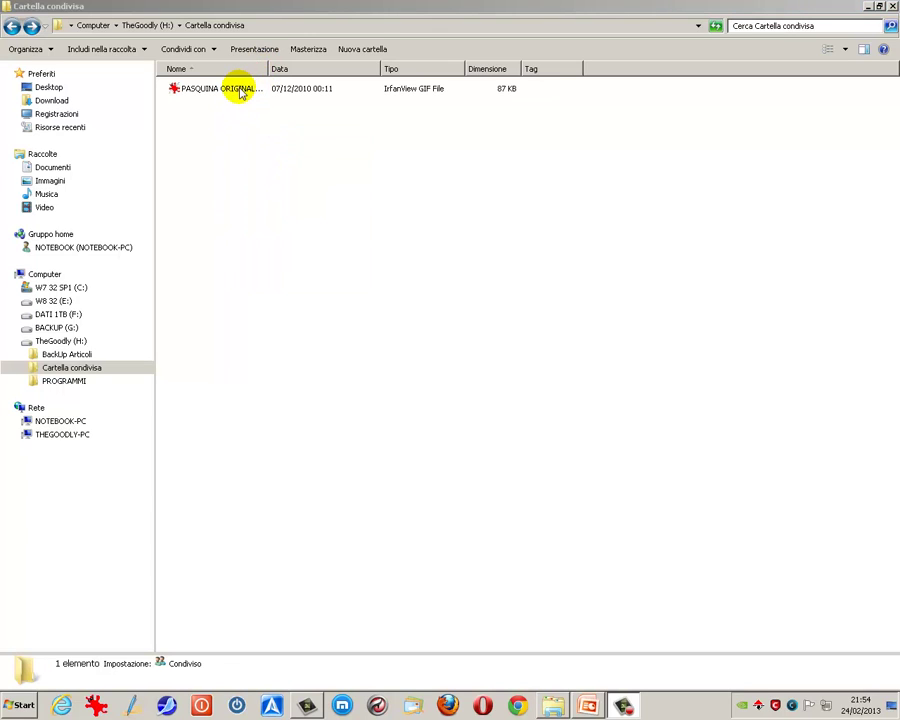
click(240, 93)
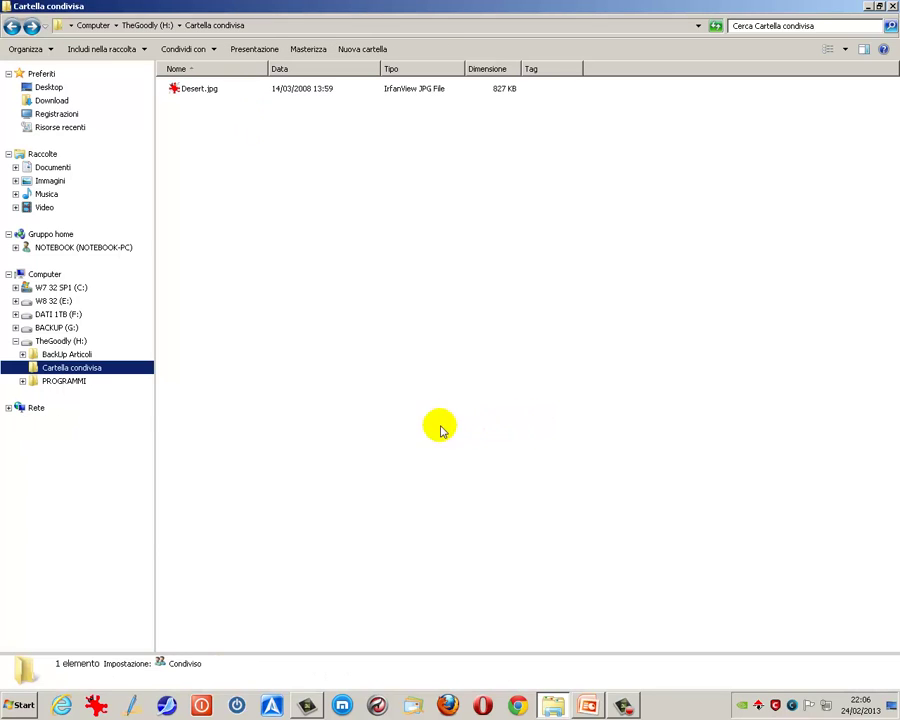
Expand Rete to NOTEBOOK-PC and THEGOODLY-PC, open the Cartella condivisa share, then expand NOTEBOOK in Gruppo home.
click(8, 408)
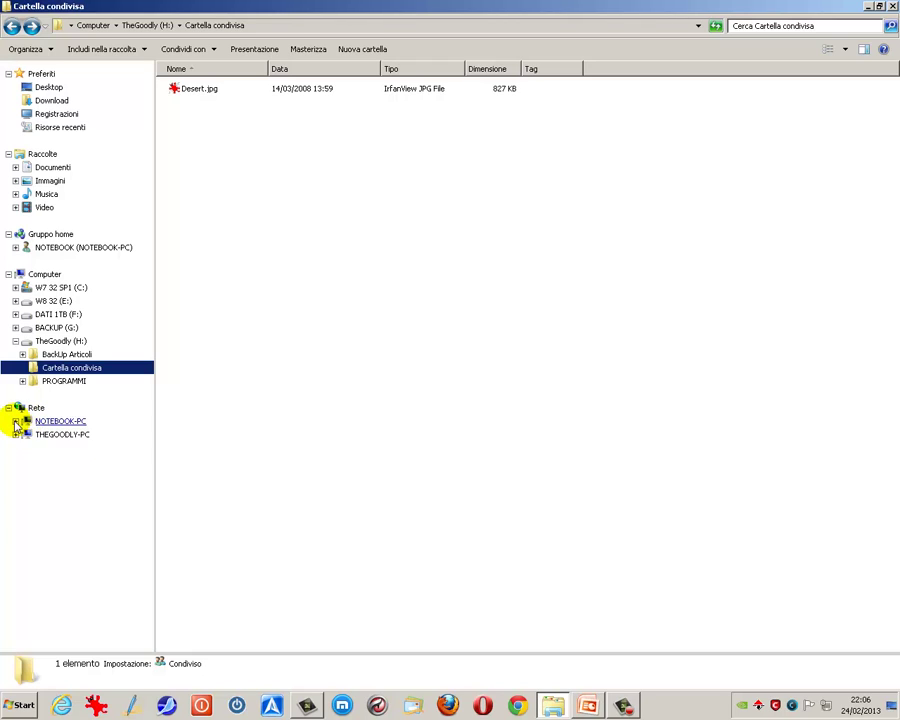
click(15, 421)
click(15, 447)
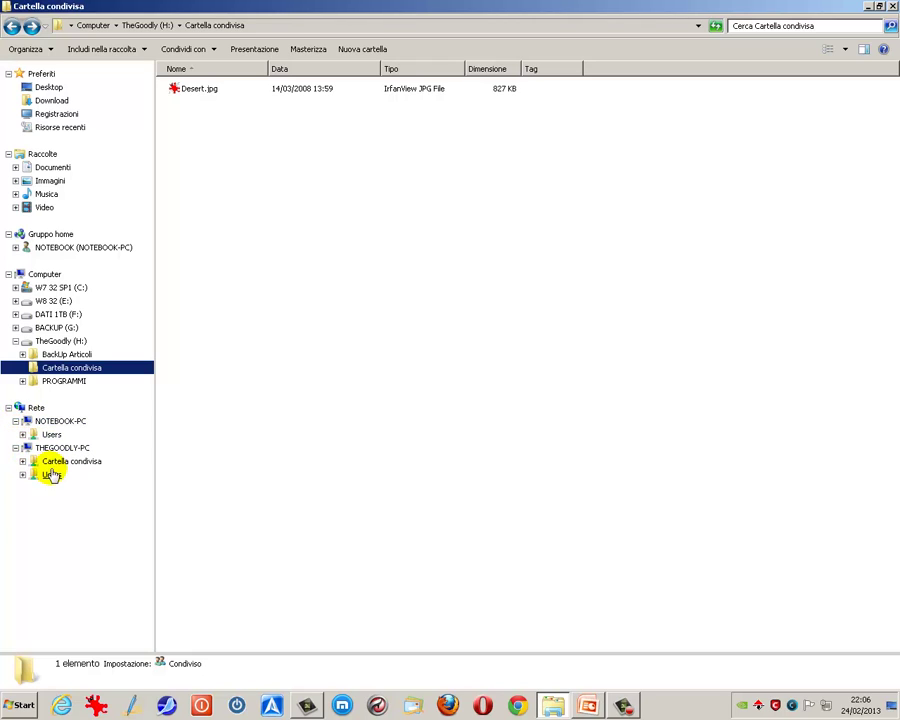
click(50, 463)
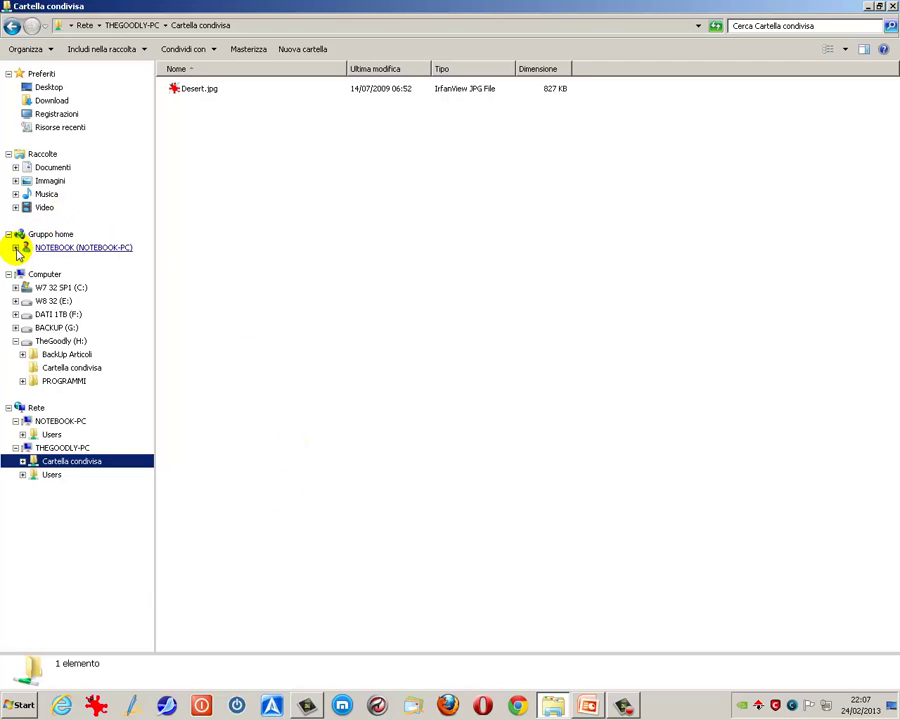
click(15, 248)
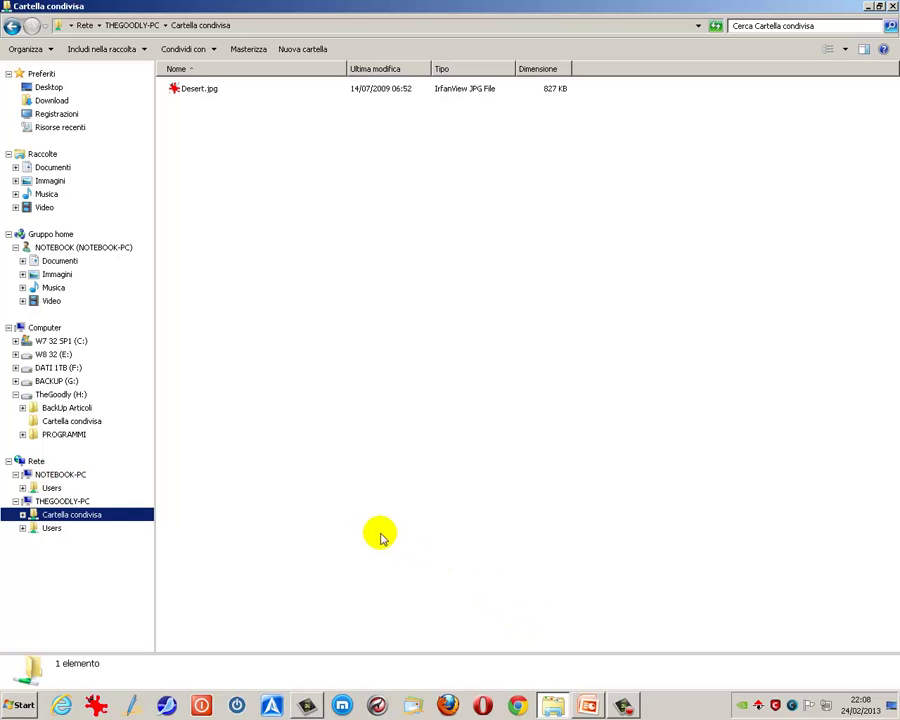
On TheGoodly (H:), stop sharing Cartella condivisa by setting Condividi con to Nessuno.
click(57, 395)
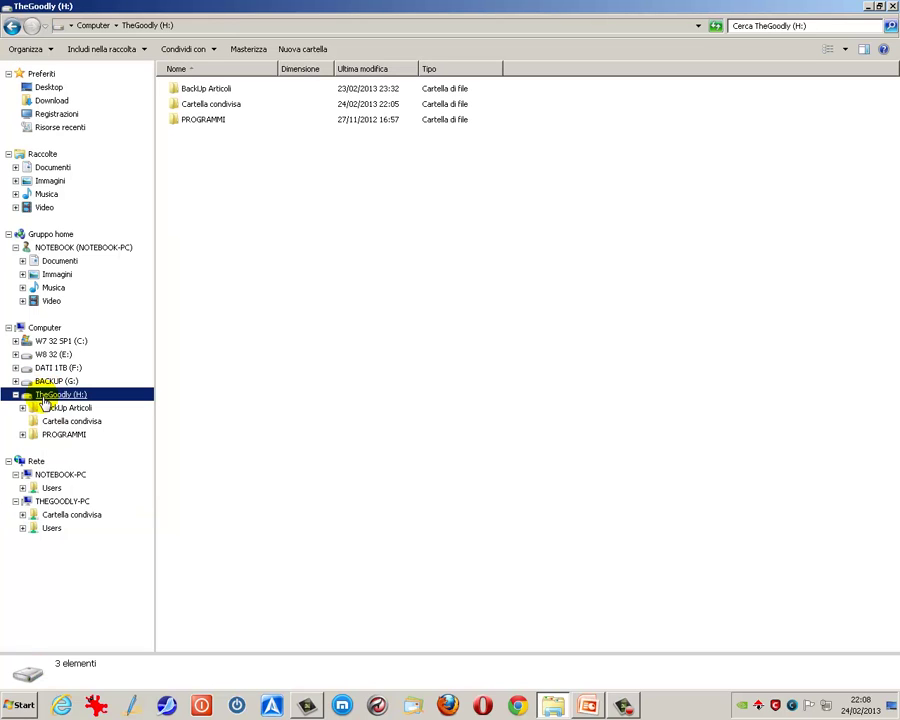
click(202, 107)
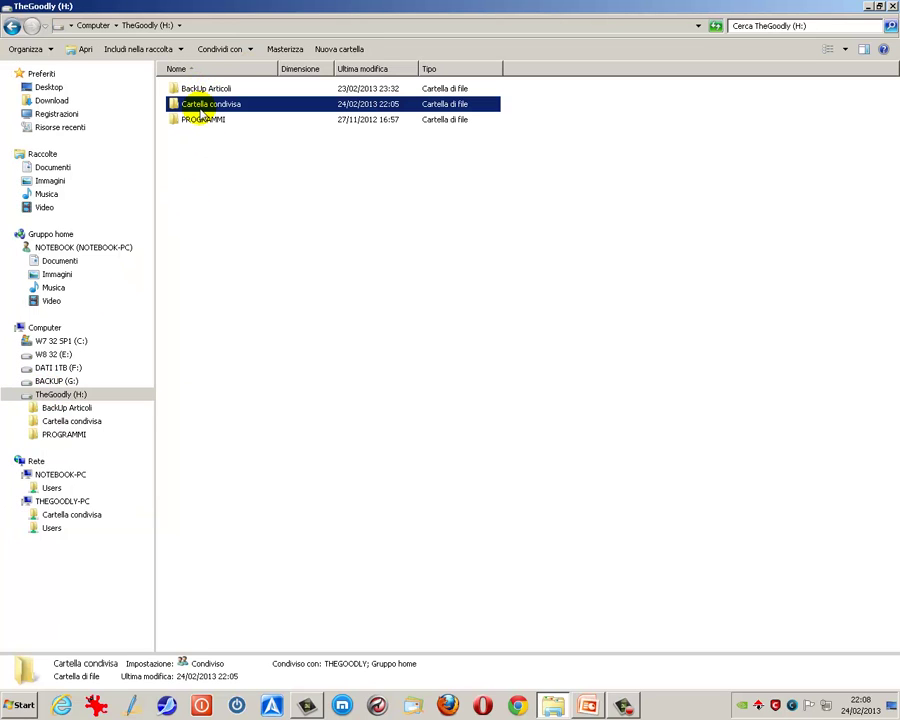
right_click(202, 111)
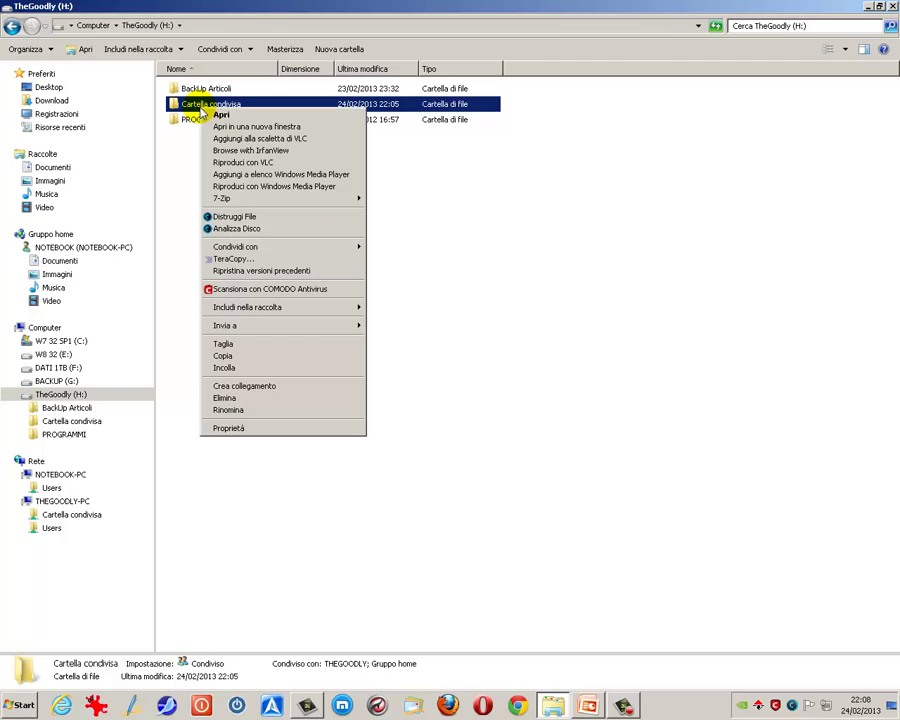
mouse_move(337, 252)
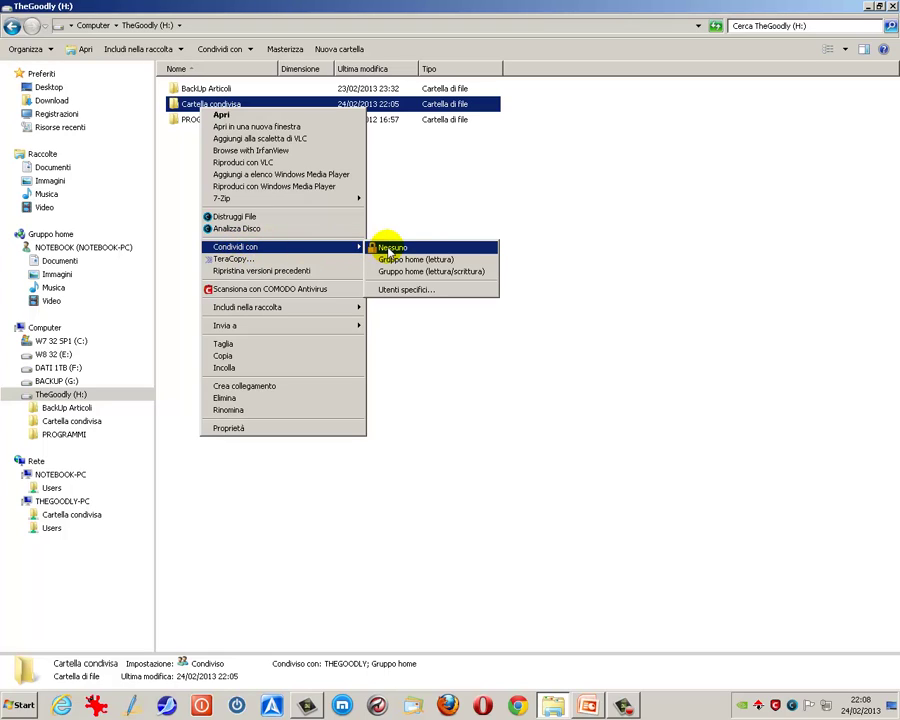
click(389, 248)
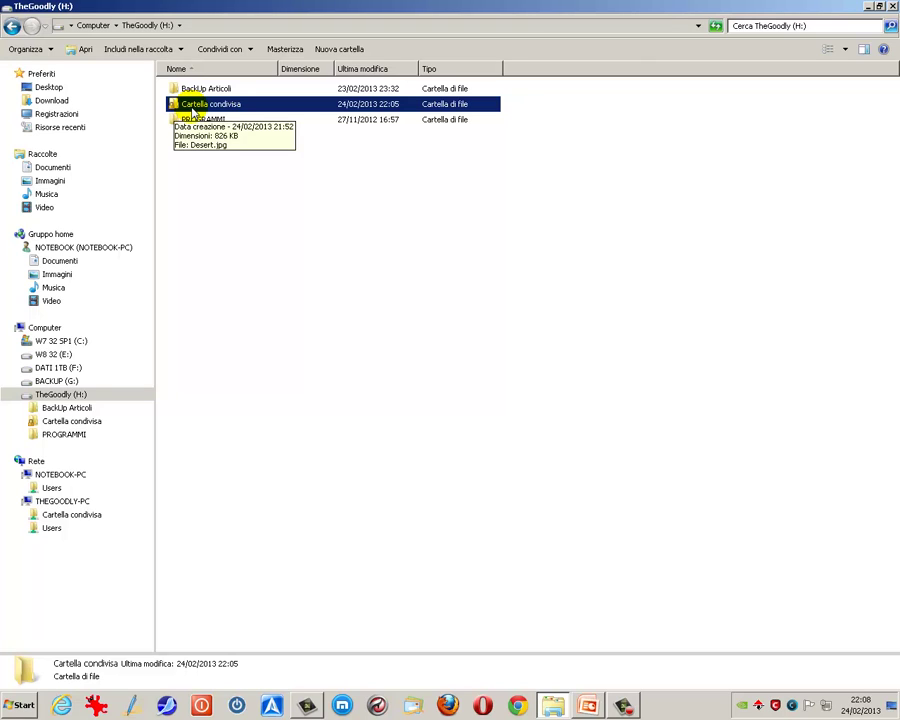
Share Cartella condivisa with the homegroup as read/write, then choose to delete it.
right_click(175, 106)
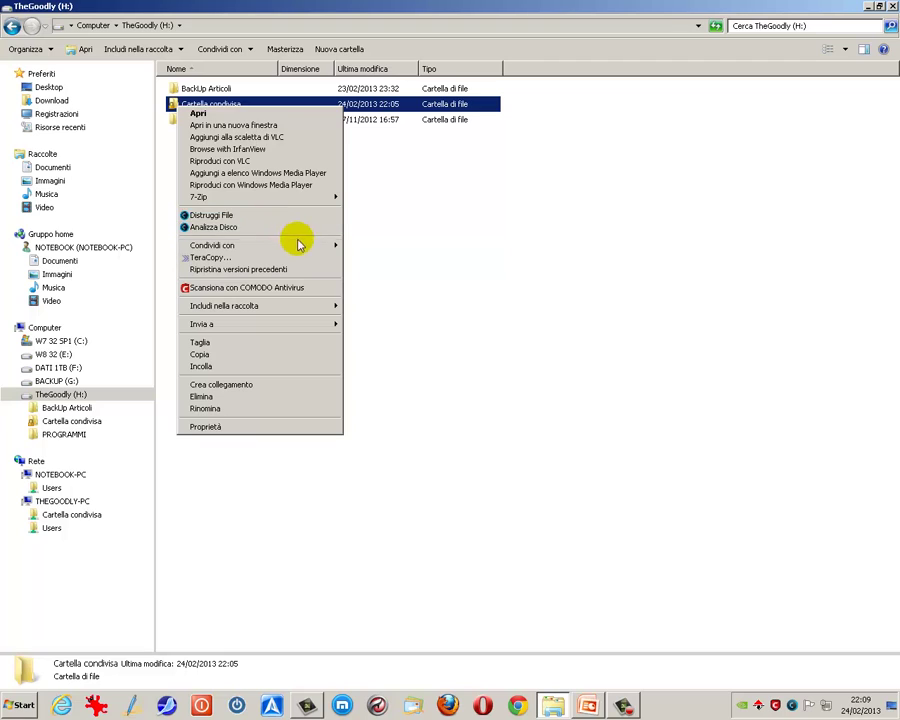
mouse_move(298, 245)
click(362, 263)
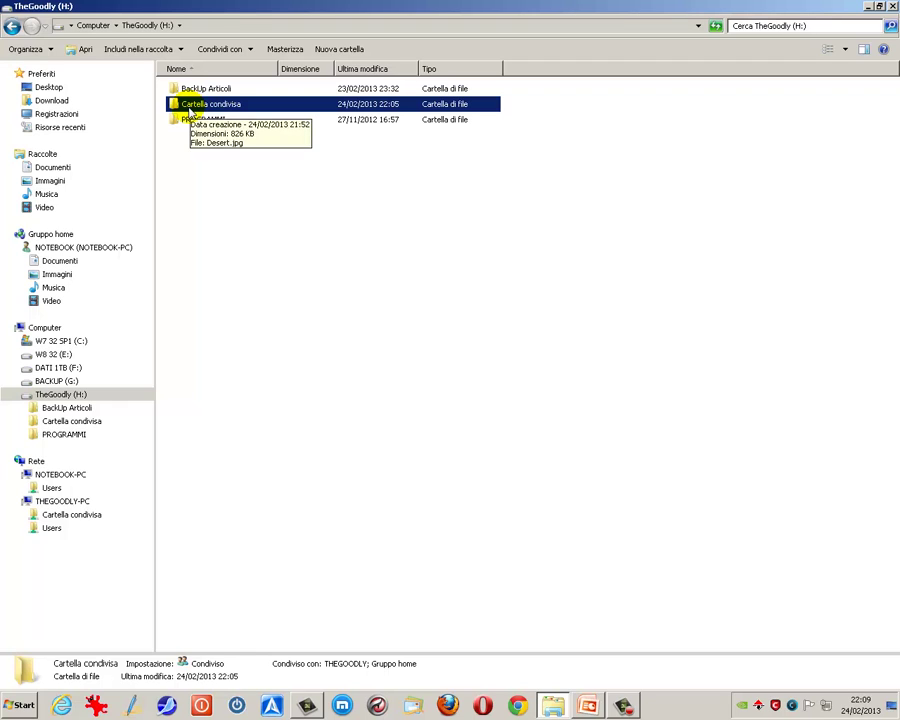
right_click(186, 105)
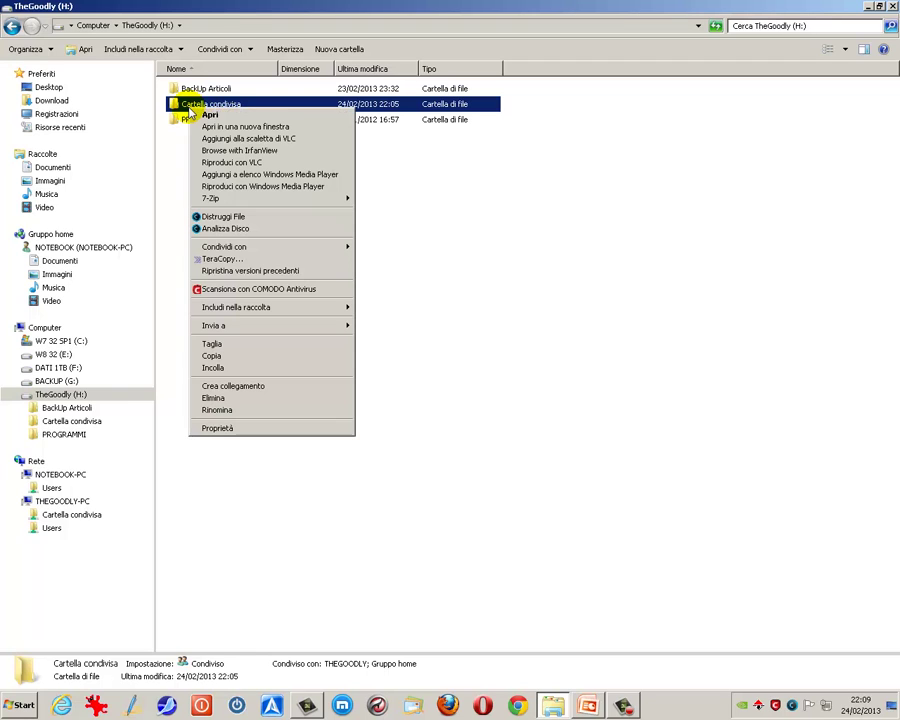
click(239, 399)
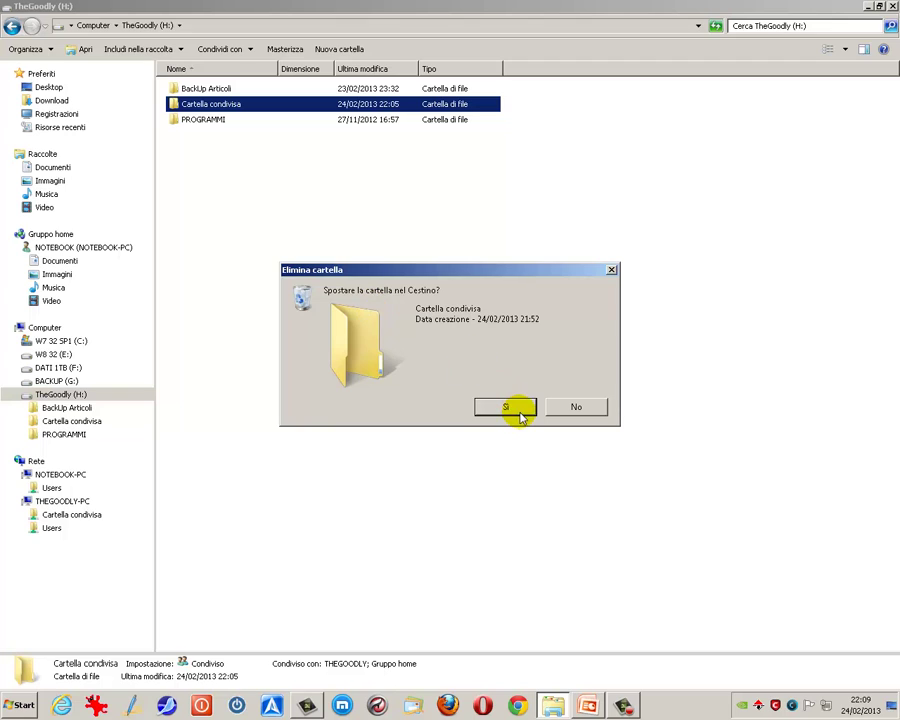
Confirm moving Cartella condivisa to the Recycle Bin and continue past the sharing warning.
click(517, 413)
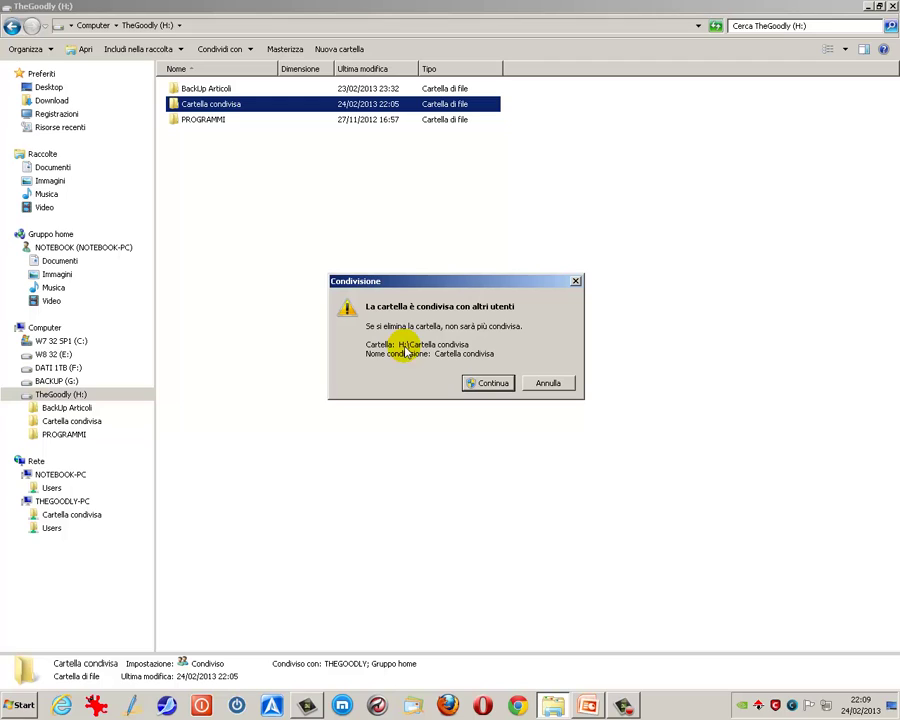
click(487, 385)
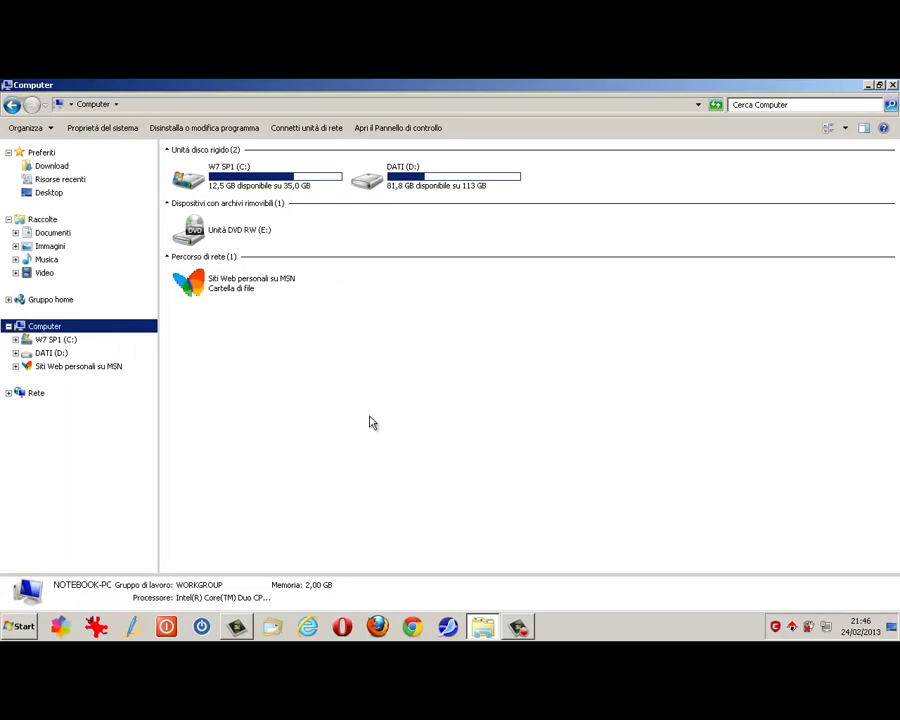
Join the detected homegroup, also sharing Documenti, and enter the homegroup password.
click(56, 303)
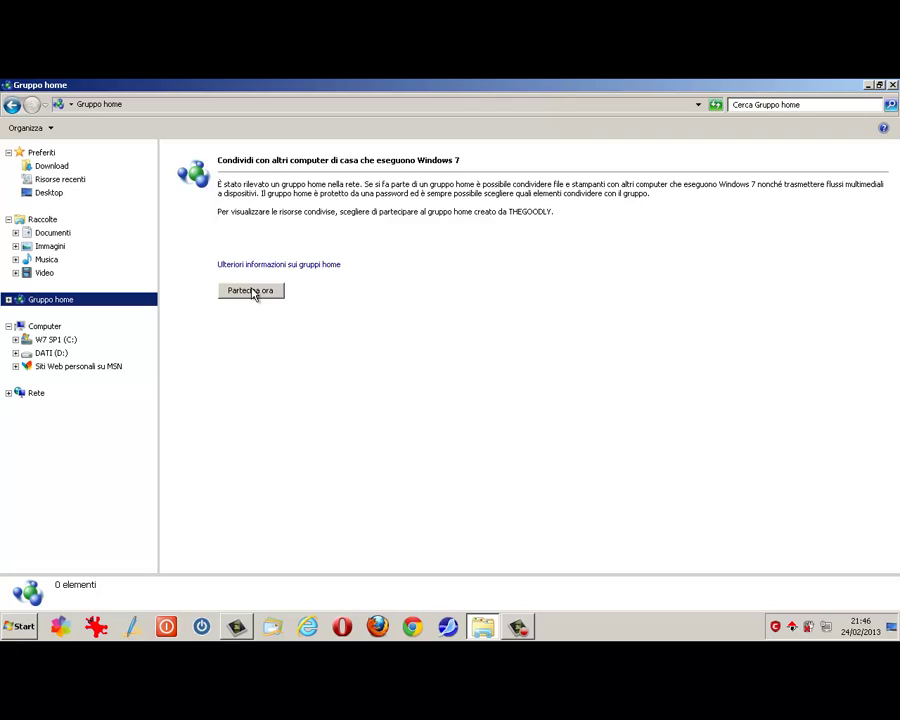
click(251, 291)
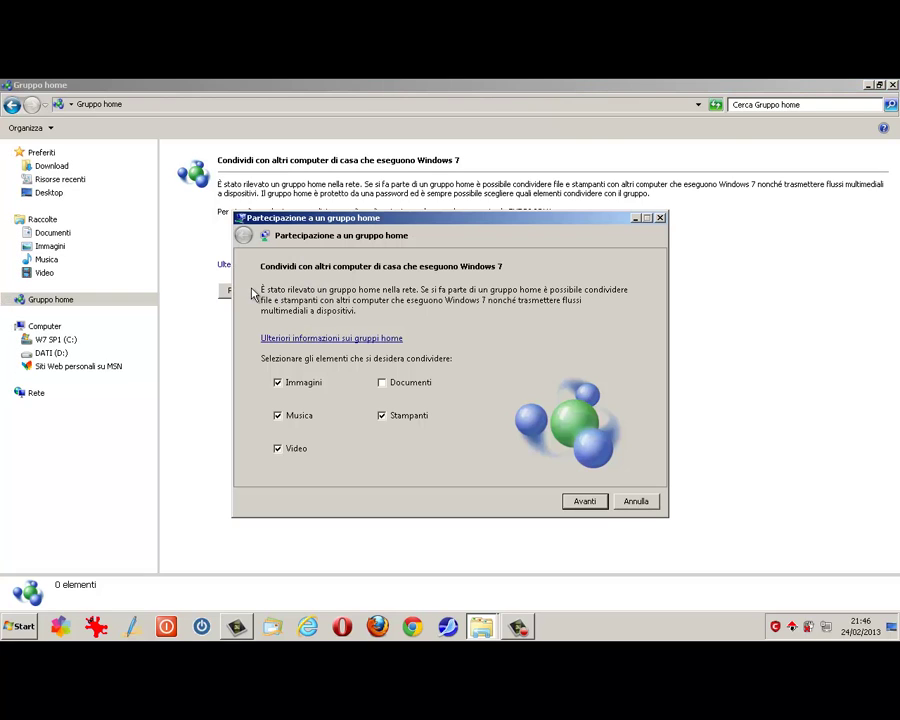
click(381, 382)
click(580, 502)
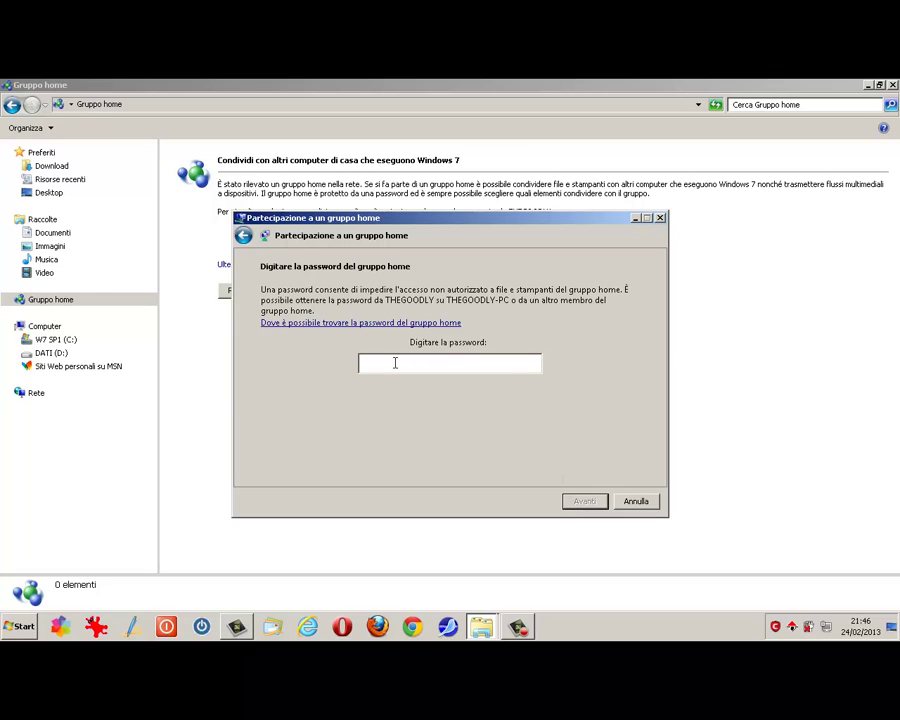
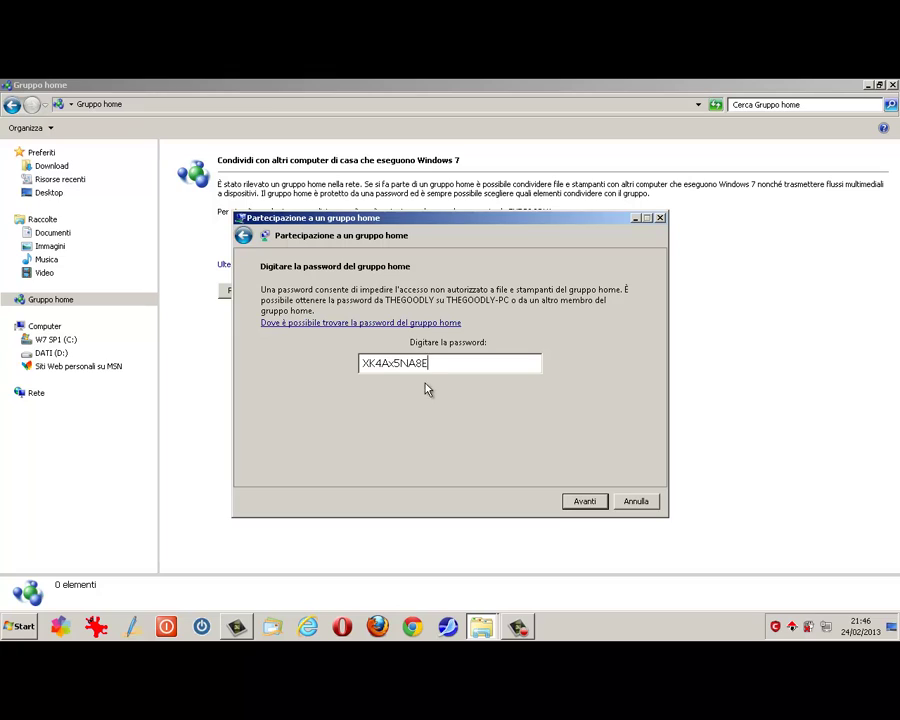
drag(442, 363, 361, 362)
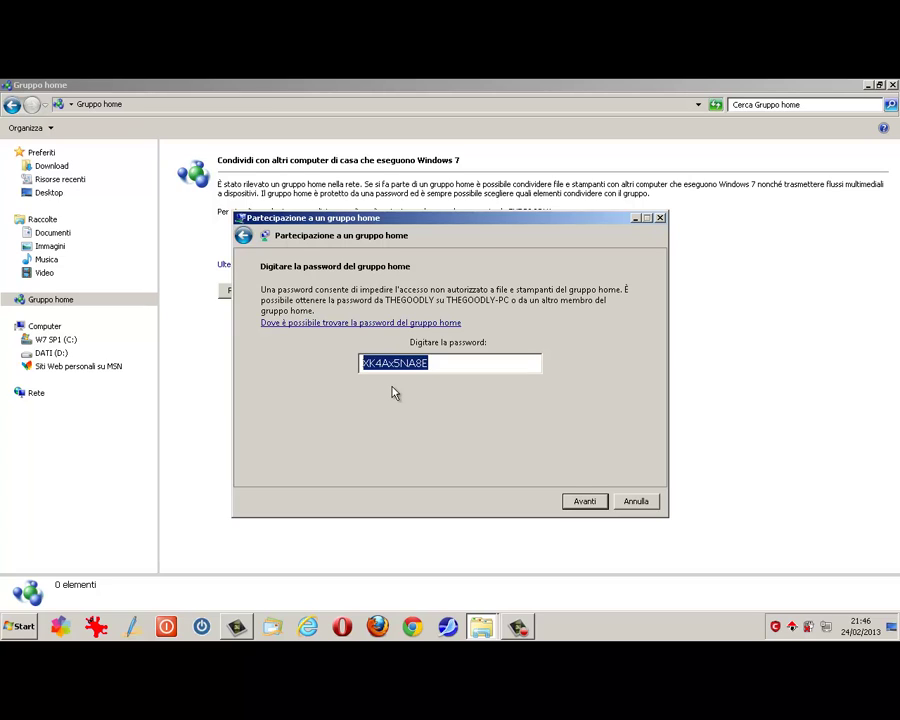
click(581, 503)
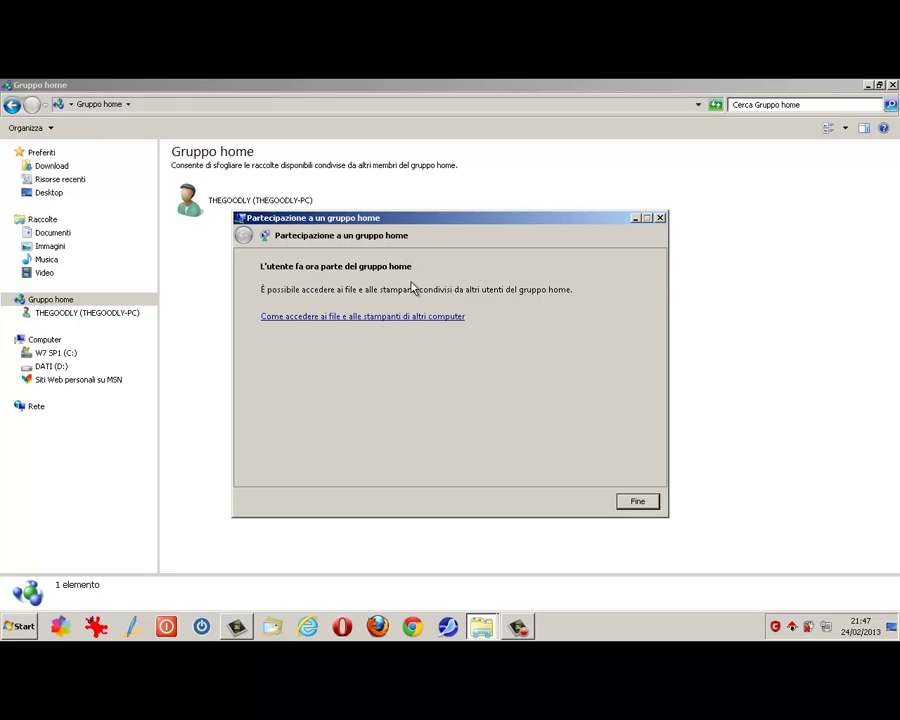
click(633, 504)
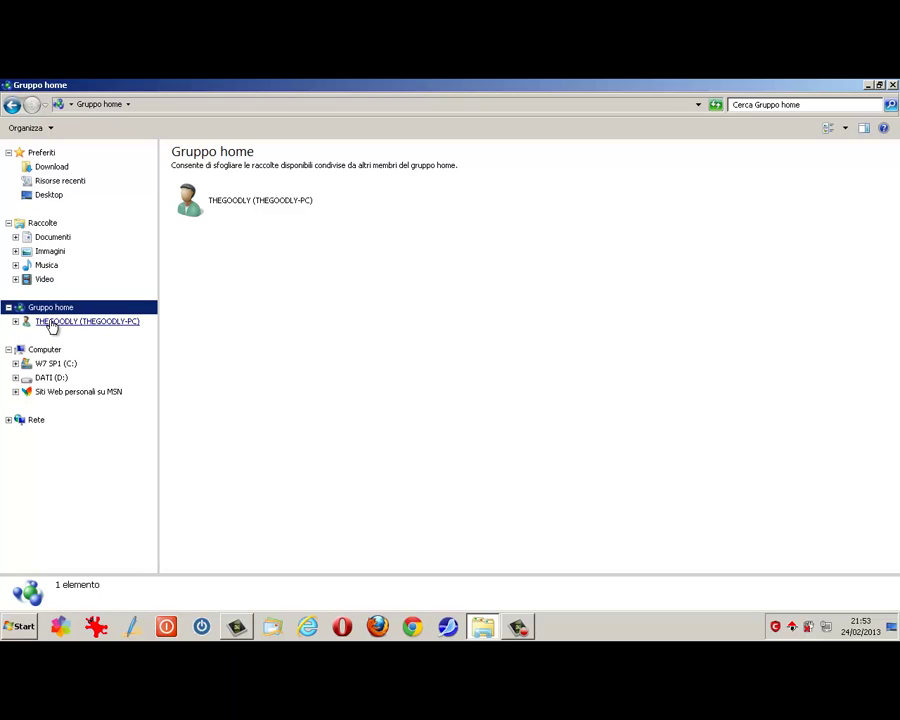
Open THEGOODLY's Cartella condivisa via the homegroup and view PASQUINA ORIGINALE.gif, then close IrfanView.
click(52, 322)
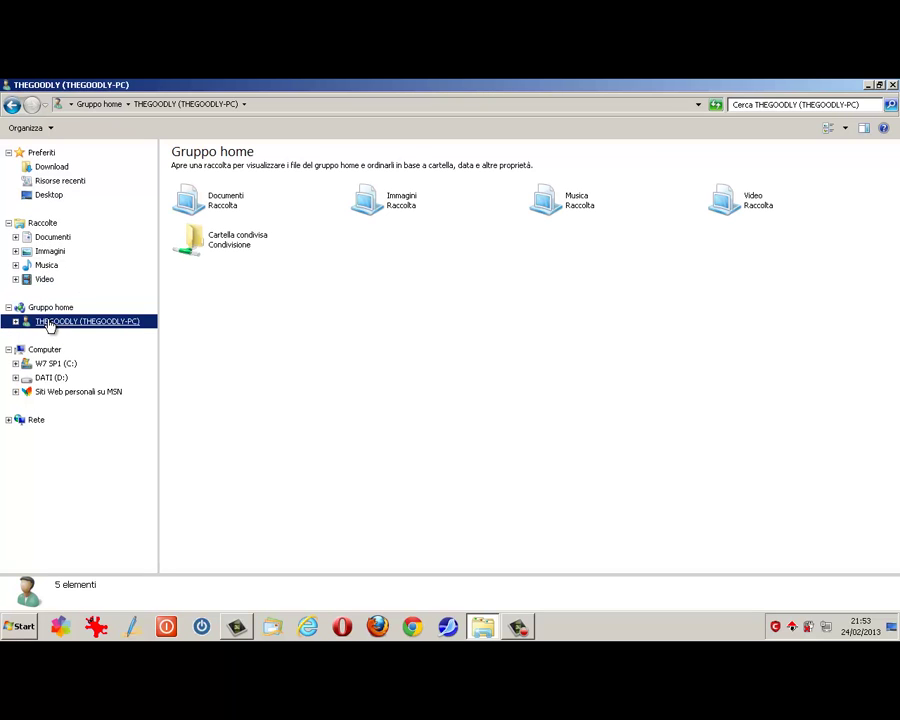
double_click(228, 246)
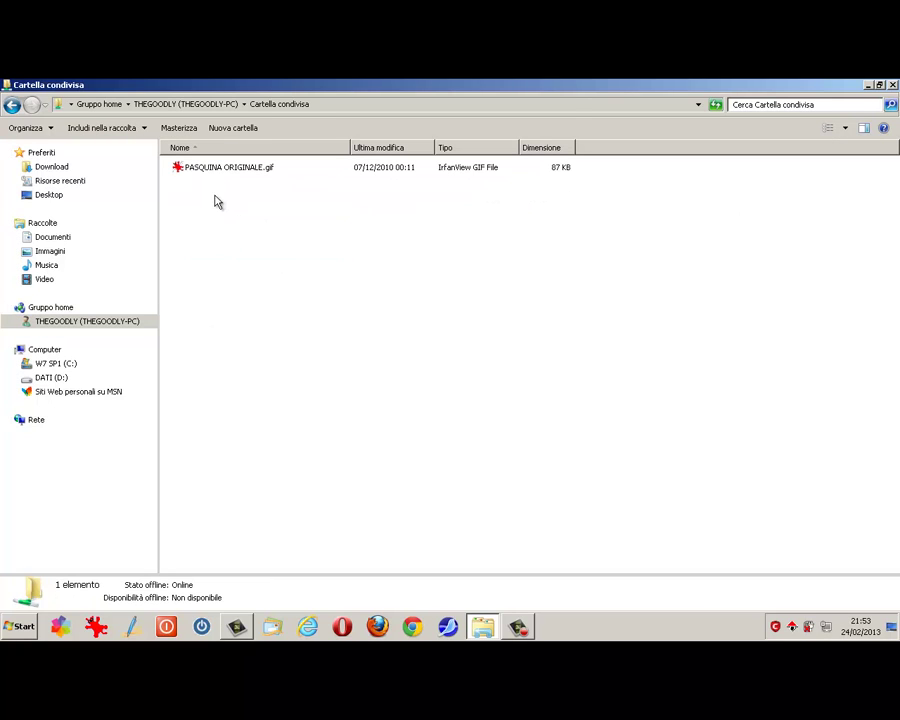
click(221, 170)
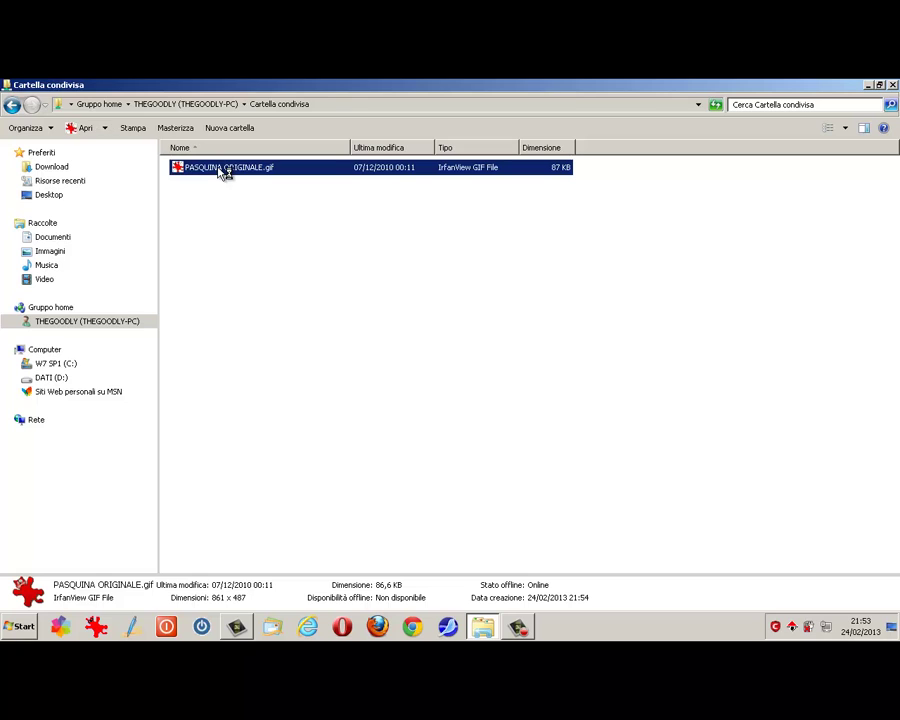
double_click(219, 170)
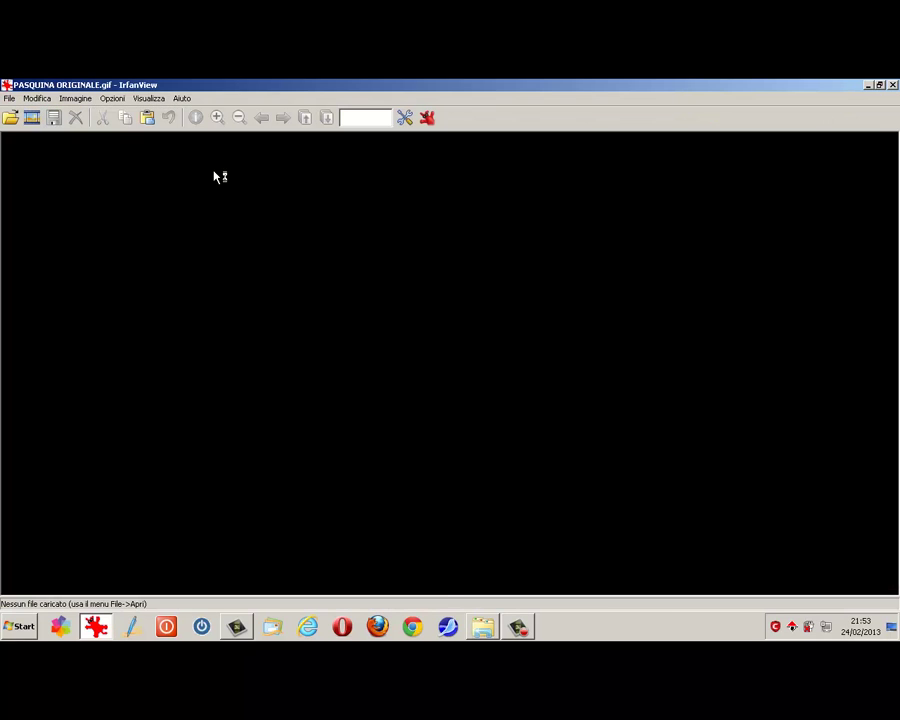
click(892, 85)
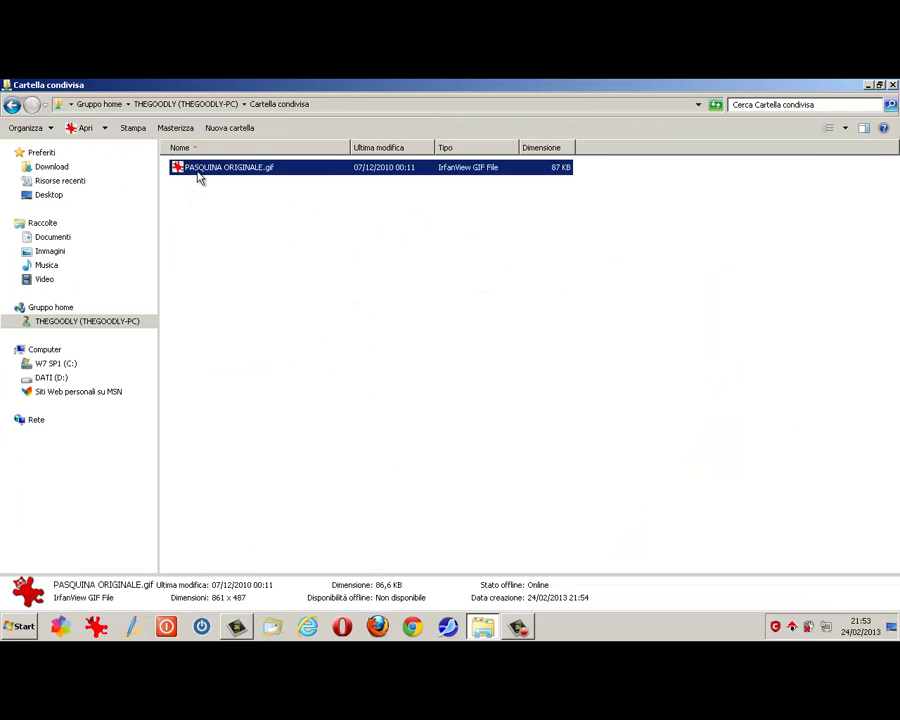
Rename PASQUINA ORIGINALE.gif to PASQUINA.gif.
click(200, 170)
click(225, 167)
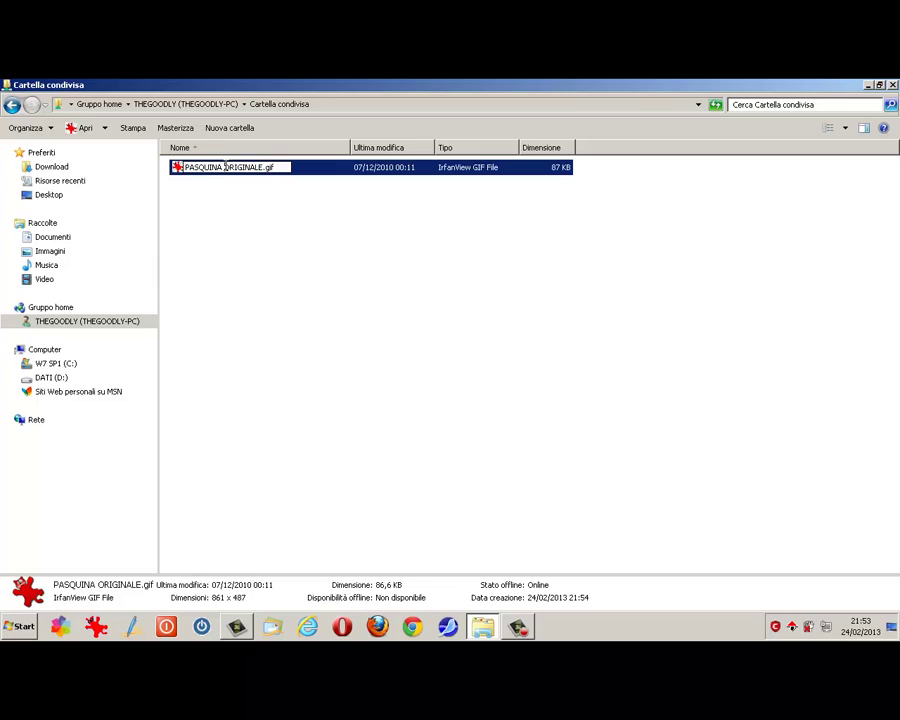
key(BackSpace)
key(BackSpace)
key(BackSpace)
key(BackSpace)
key(BackSpace)
key(BackSpace)
key(BackSpace)
key(BackSpace)
key(BackSpace)
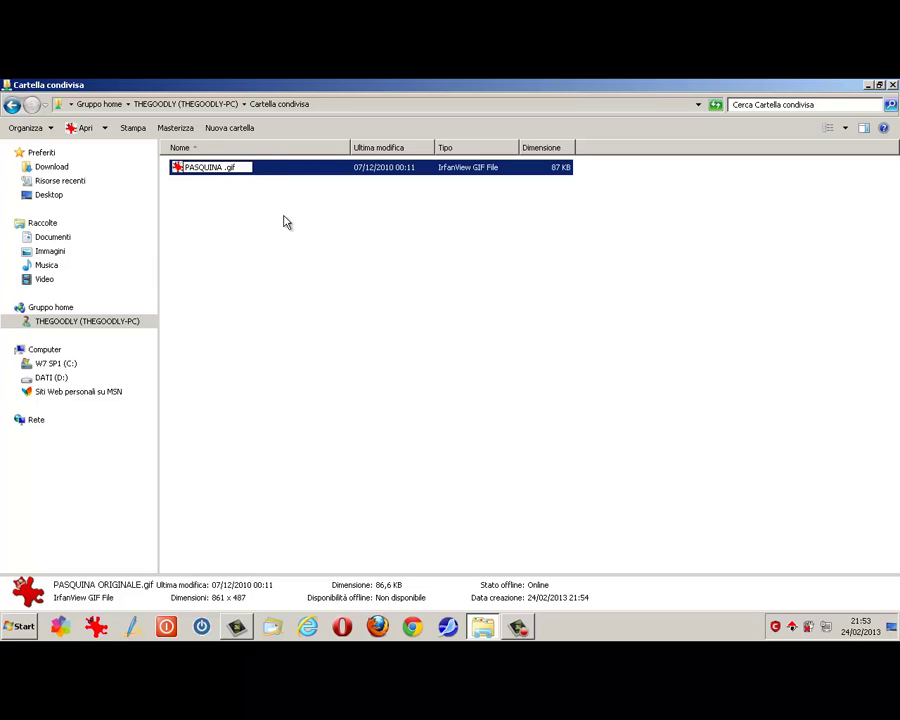
key(BackSpace)
key(Return)
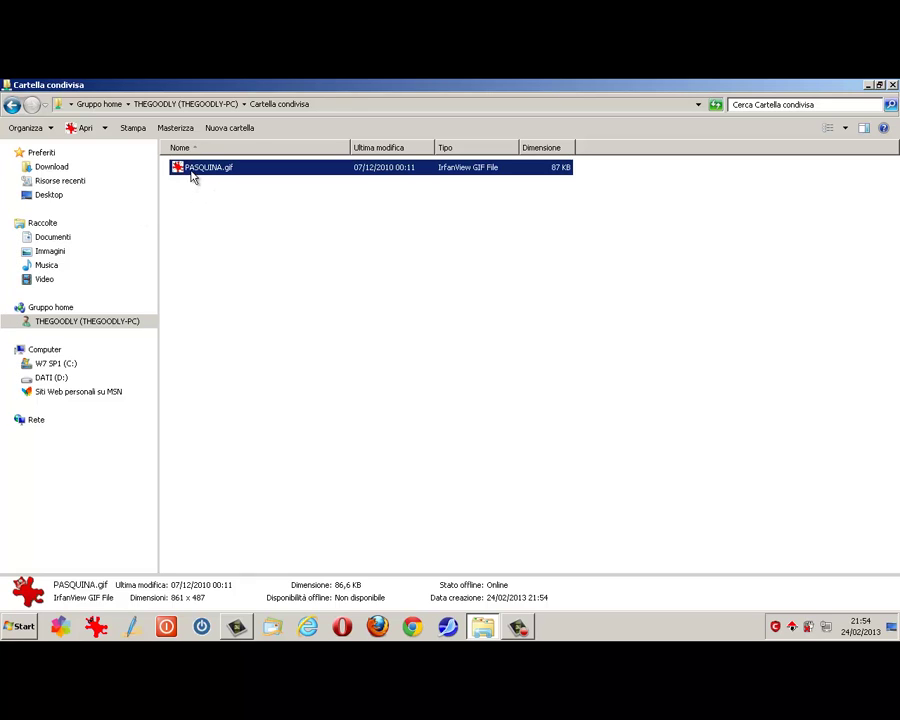
Permanently delete PASQUINA.gif from Cartella condivisa and return to the Gruppo home overview.
double_click(191, 170)
right_click(191, 170)
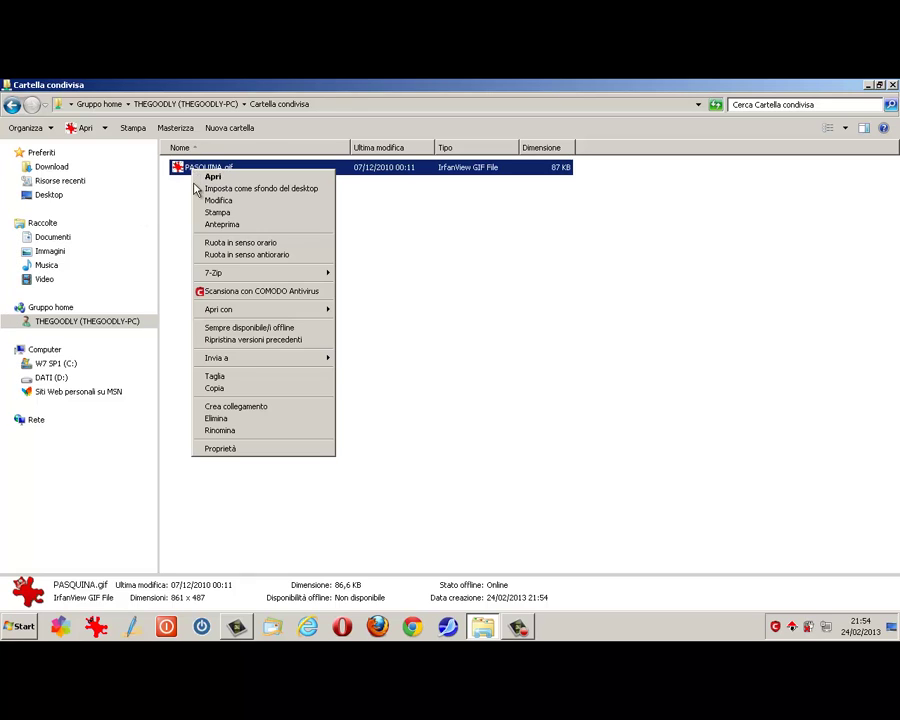
click(203, 417)
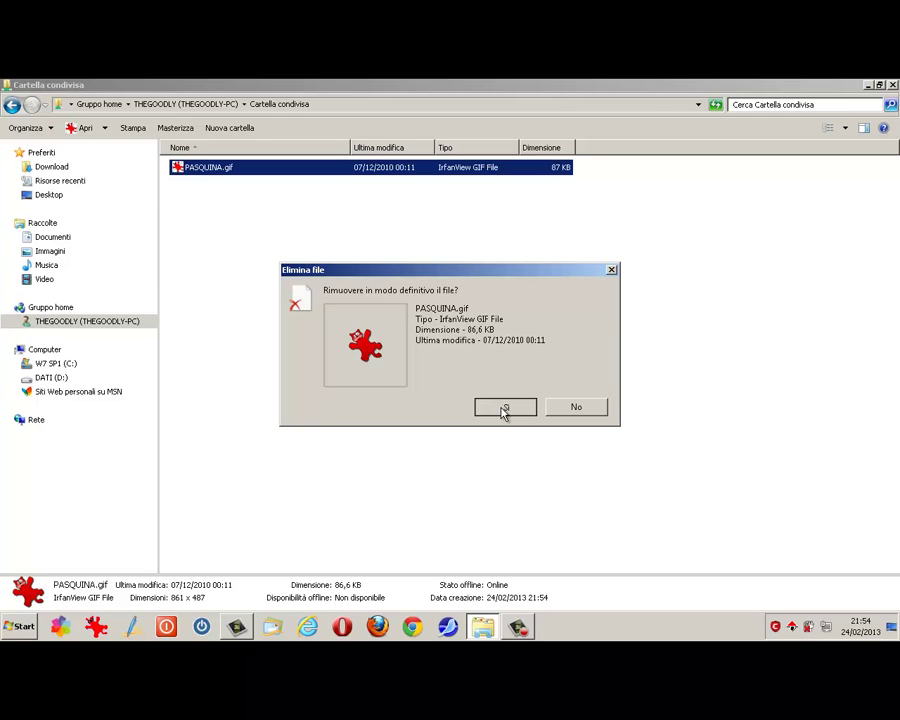
click(504, 409)
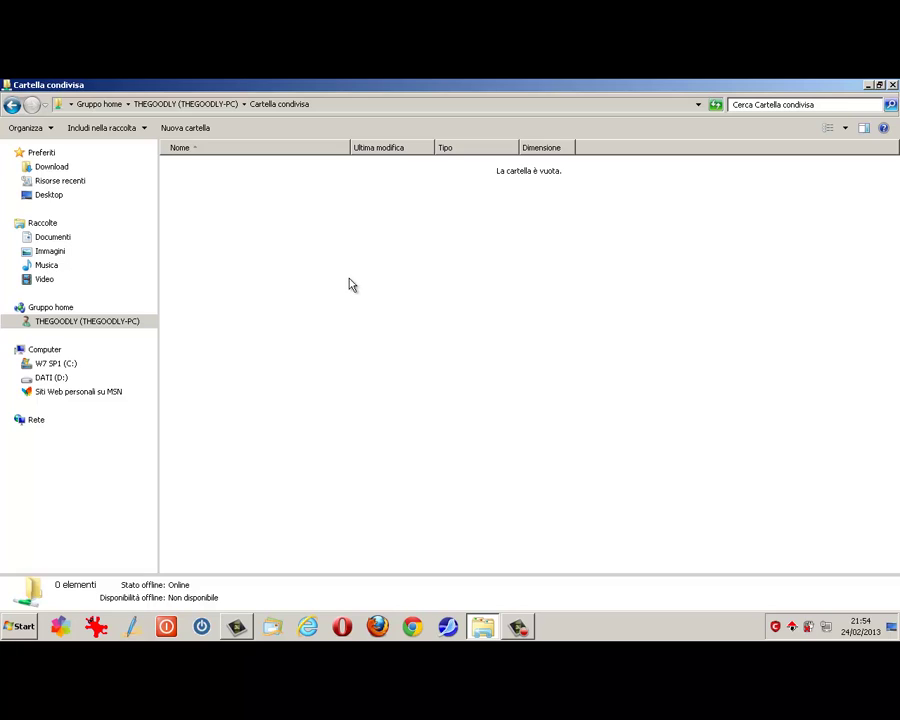
click(45, 308)
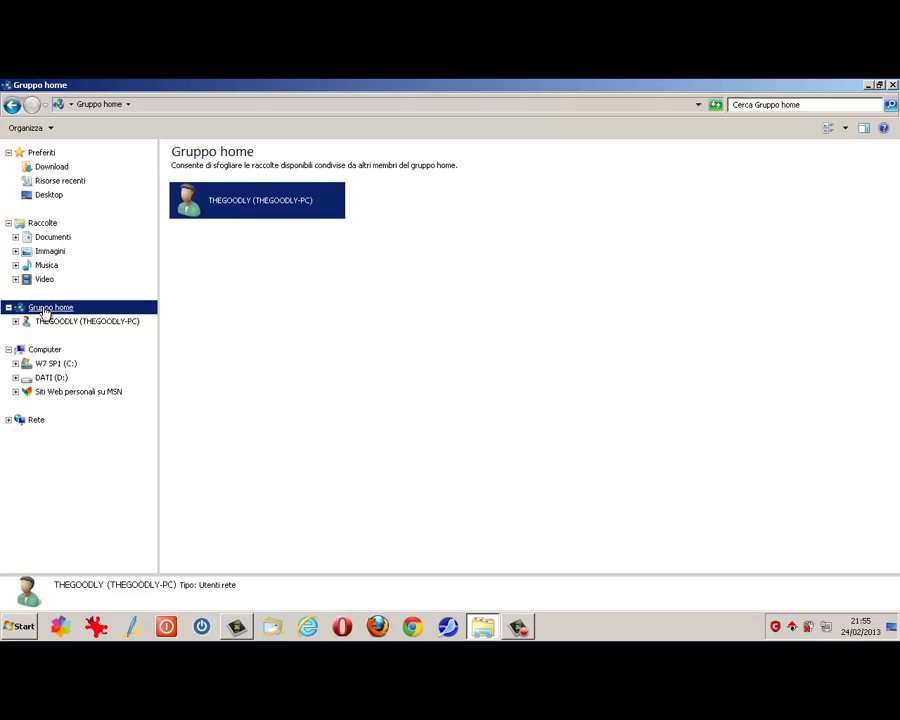
Leave the homegroup through Control Panel's Gruppo Home settings.
click(18, 626)
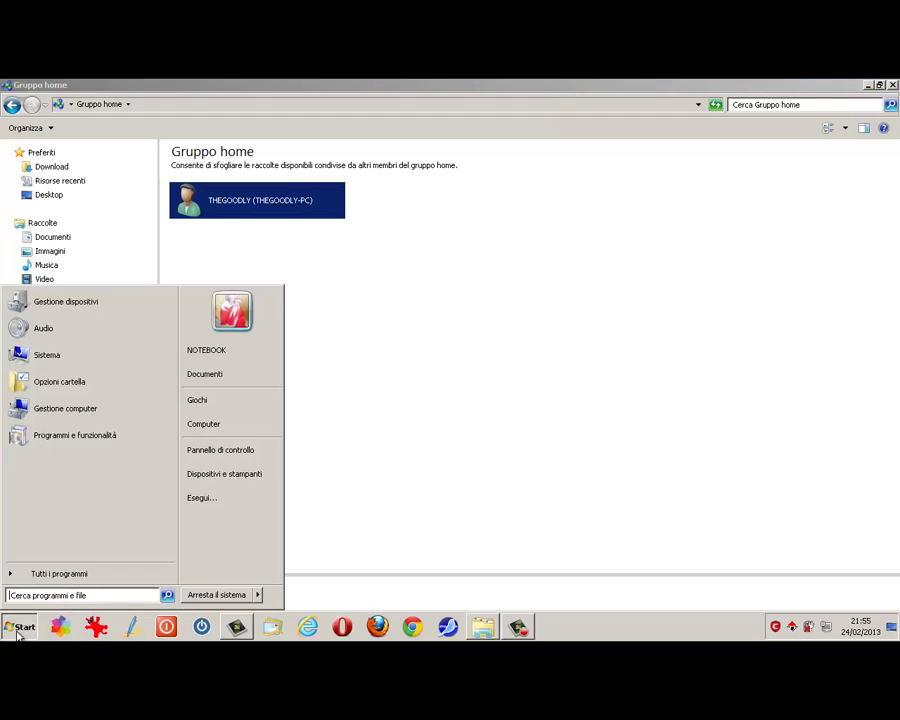
click(208, 456)
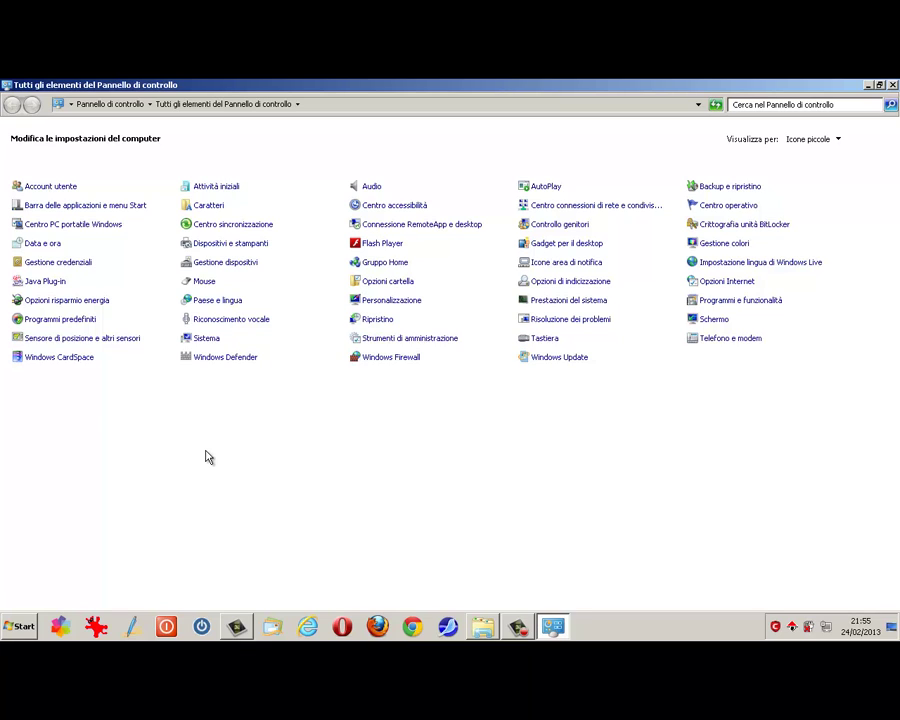
click(387, 264)
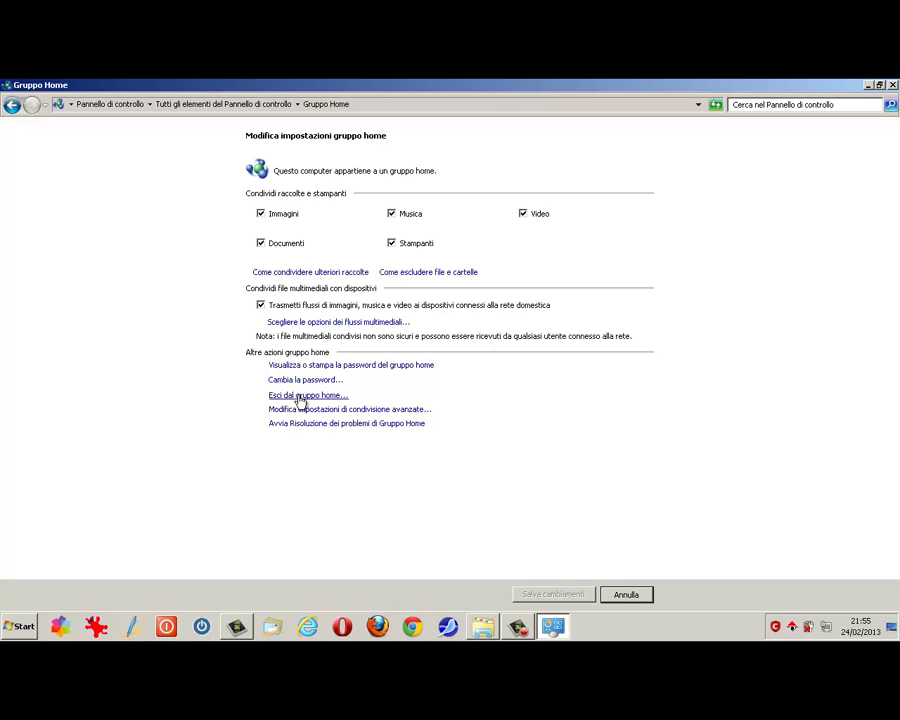
click(301, 396)
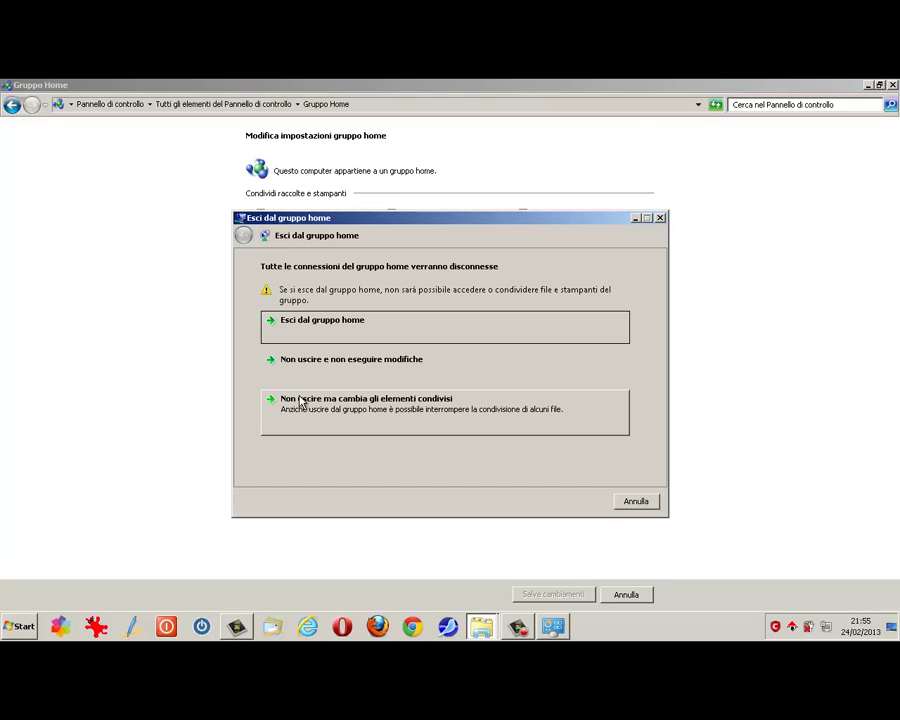
click(307, 333)
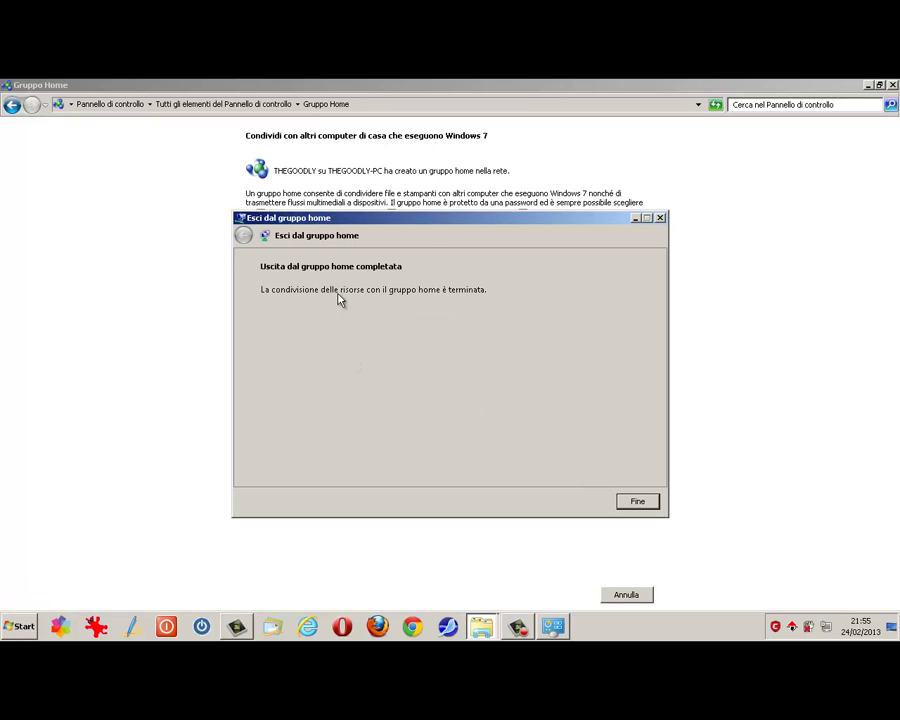
Rejoin the homegroup with Documenti added to the shared libraries, entering the homegroup password.
click(638, 502)
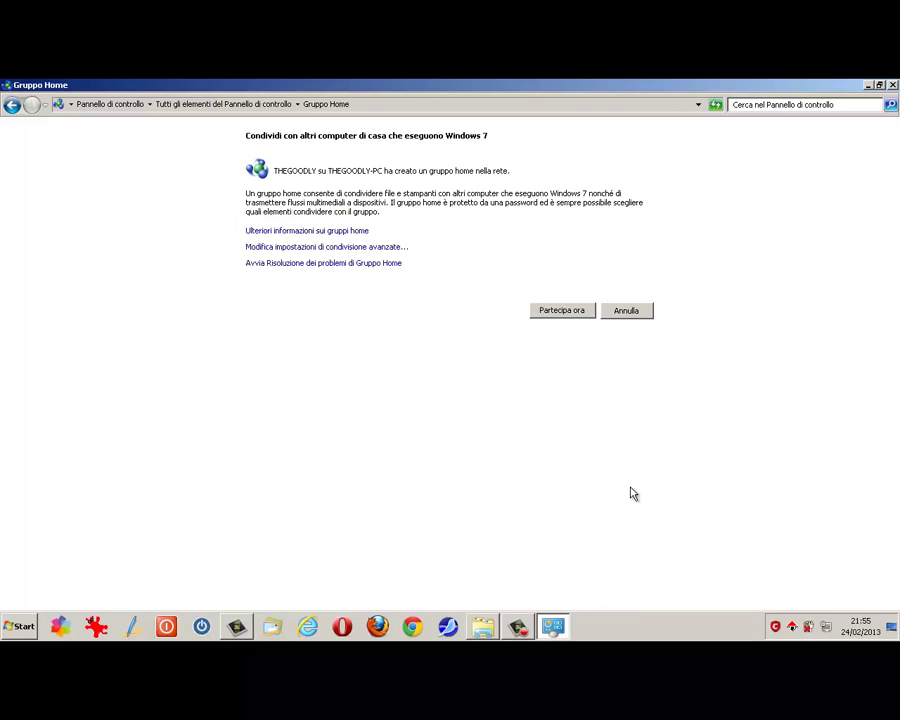
click(561, 312)
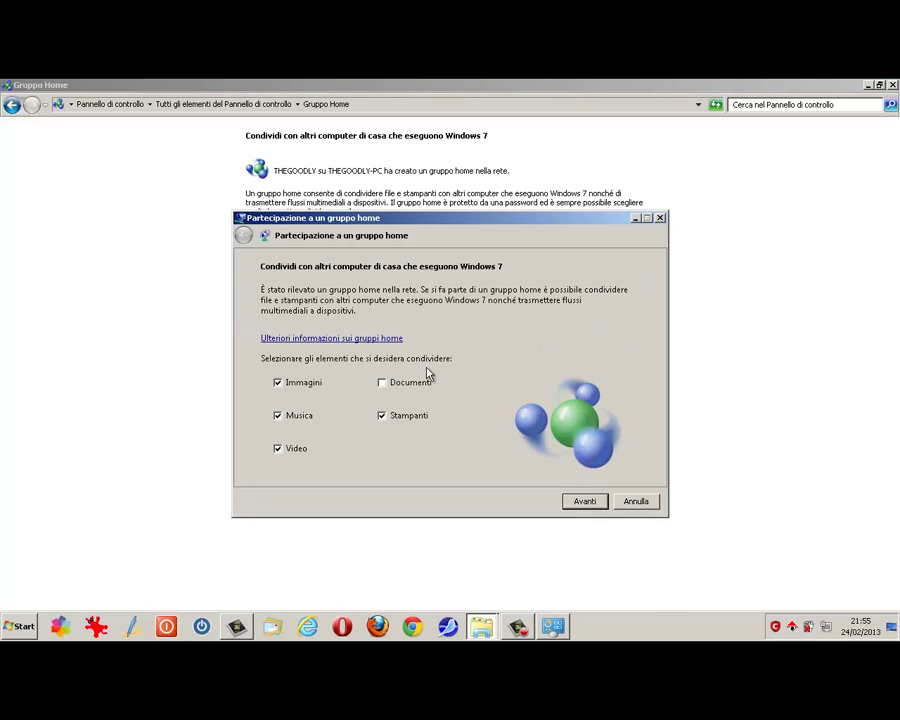
click(389, 390)
click(580, 503)
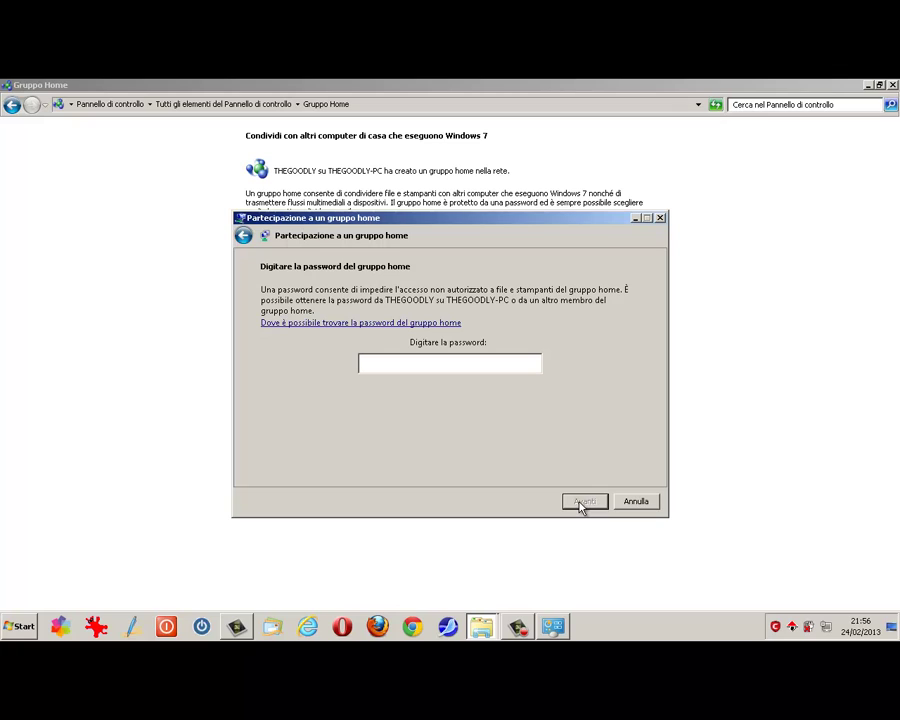
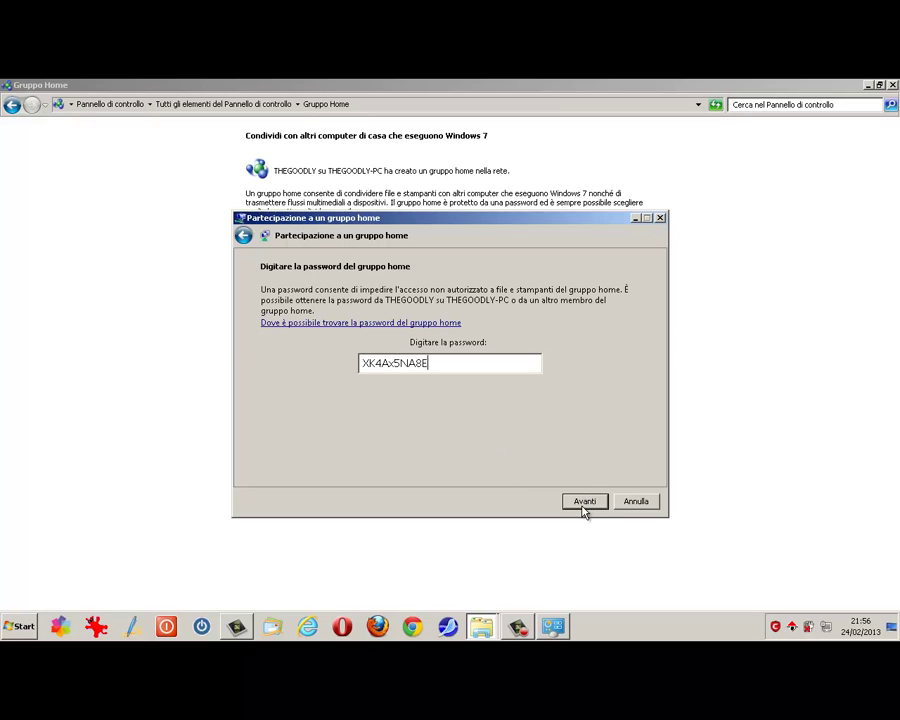
click(585, 502)
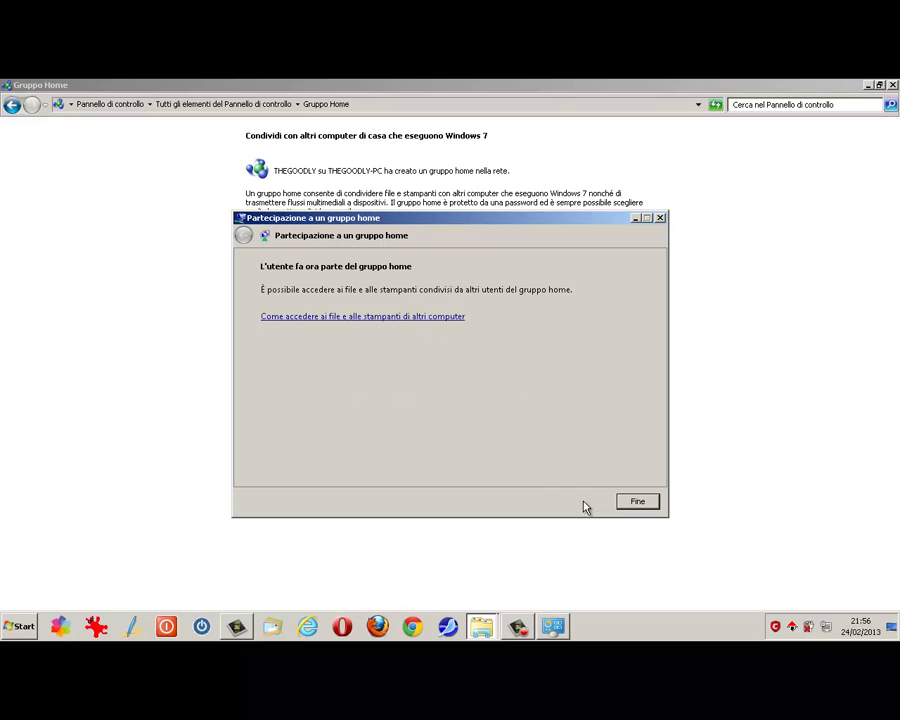
click(626, 504)
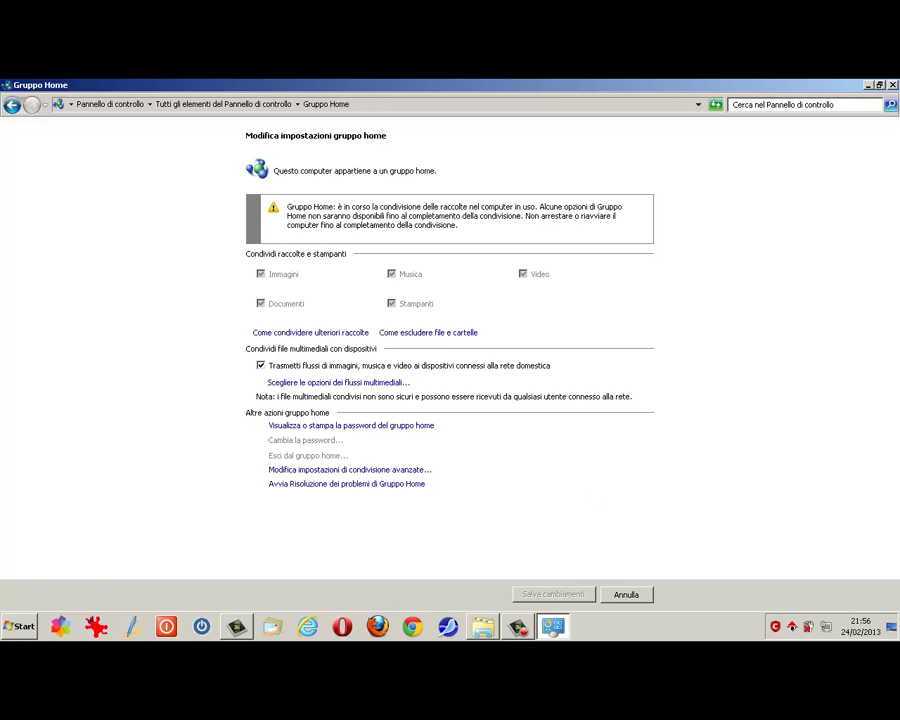
Copy Deserto.jpg from THEGOODLY's Immagini > Immagini campione folder.
click(46, 324)
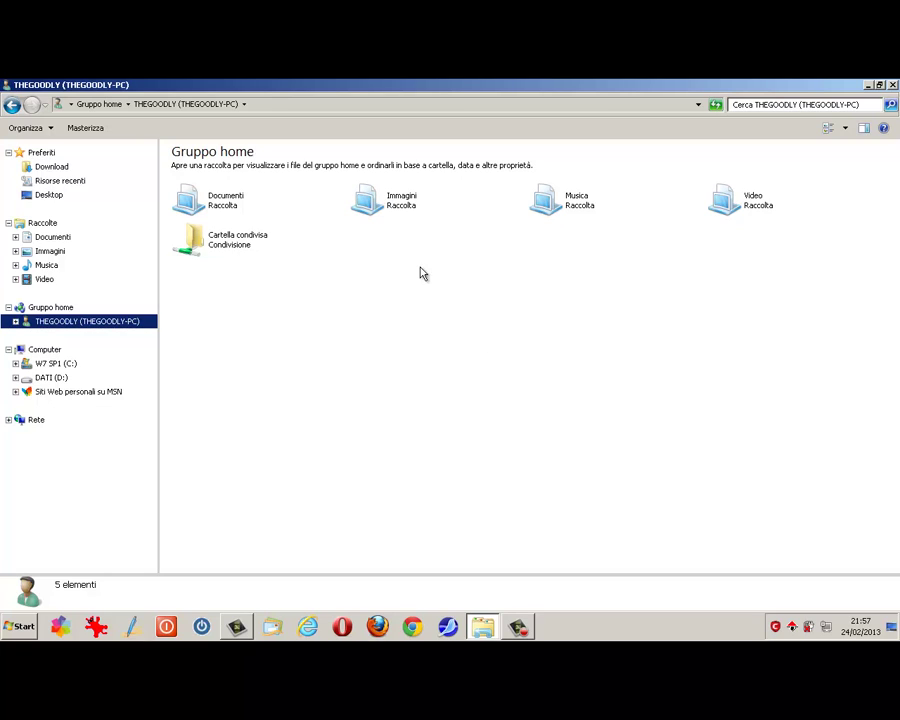
double_click(375, 213)
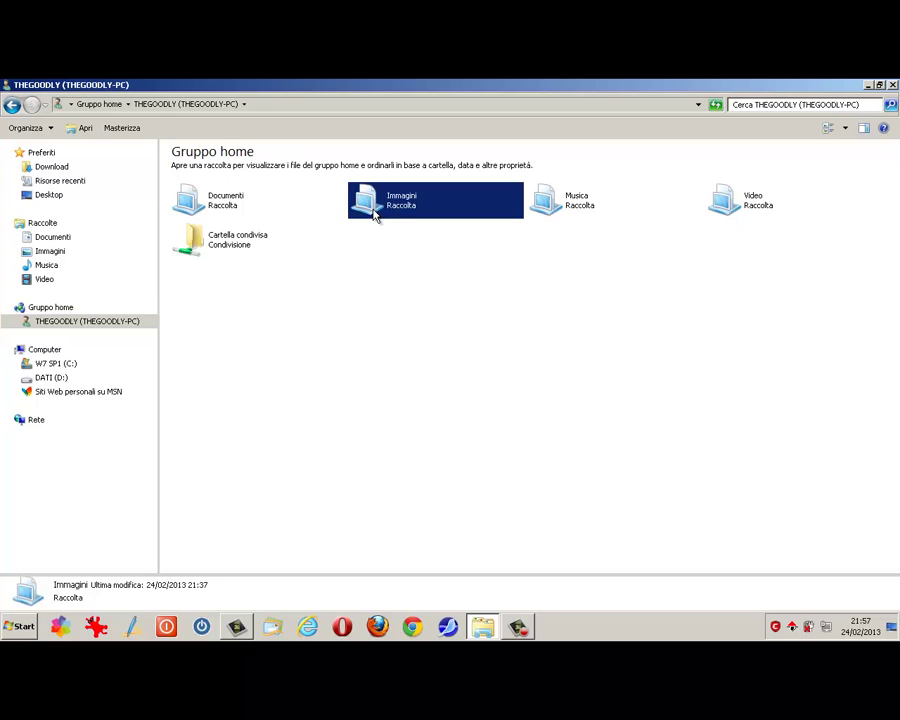
double_click(209, 242)
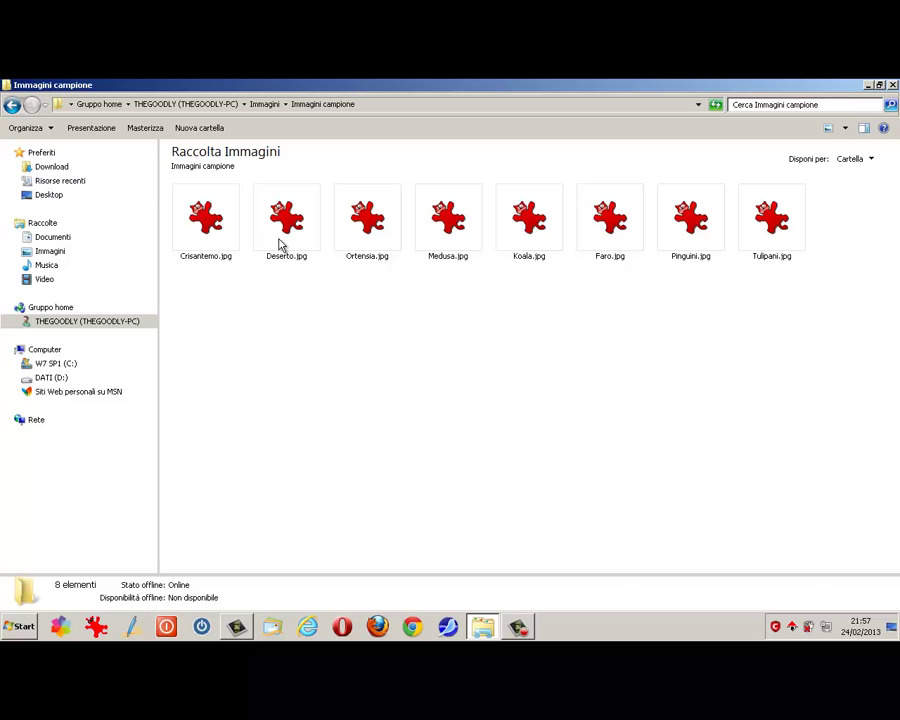
double_click(281, 243)
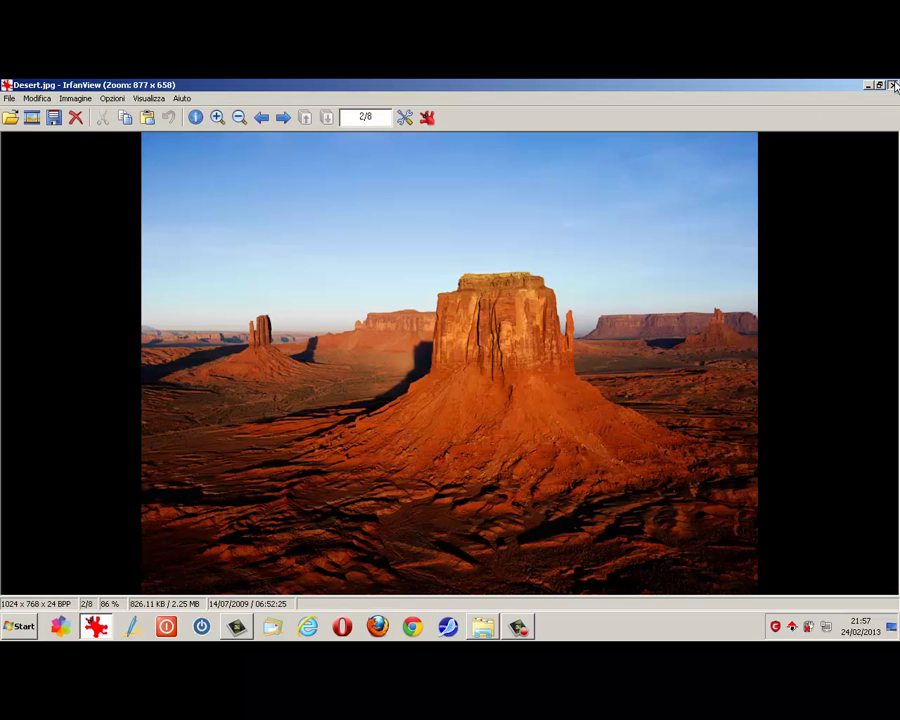
key(Escape)
right_click(268, 240)
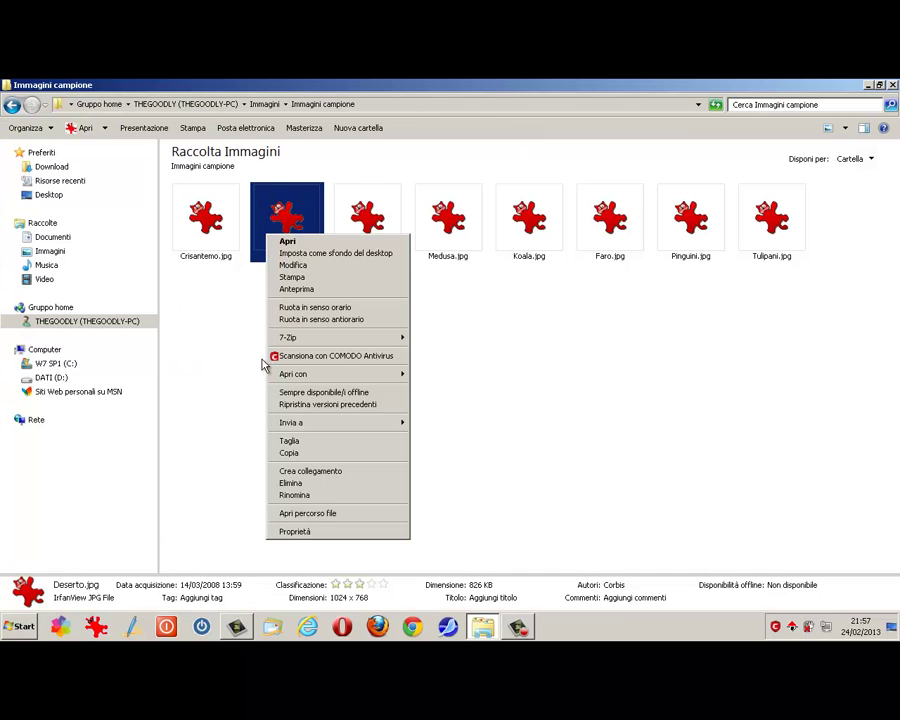
click(289, 452)
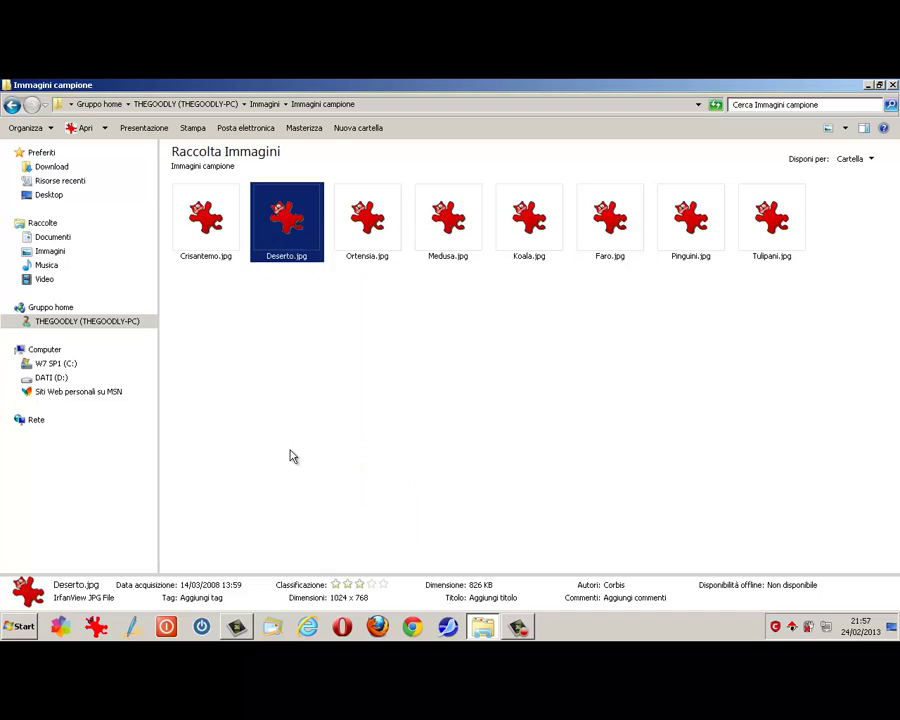
Paste the copied picture into THEGOODLY's Cartella condivisa.
click(11, 105)
click(11, 105)
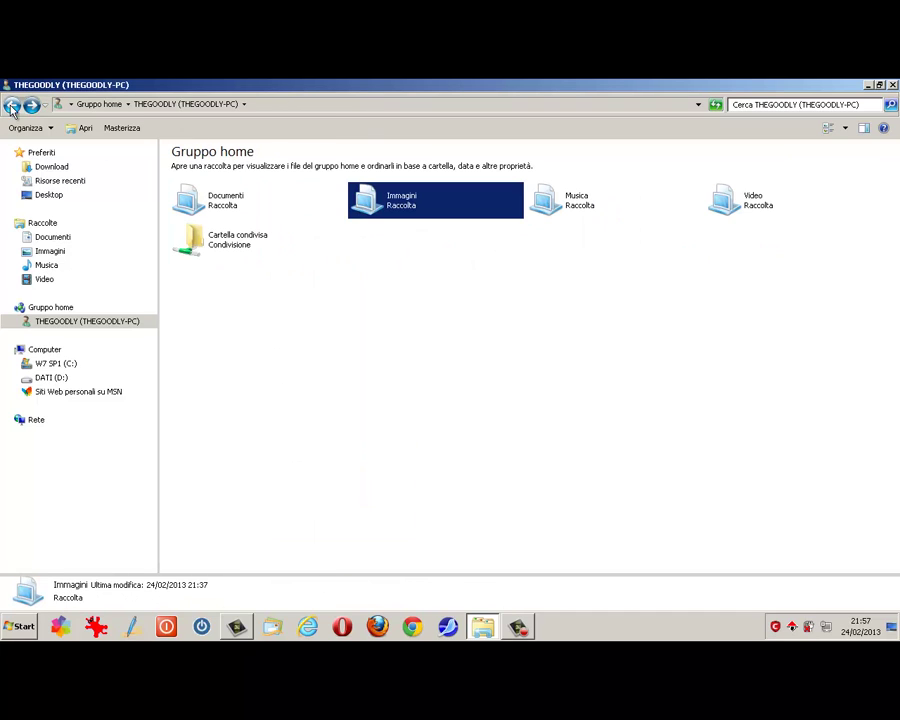
double_click(245, 250)
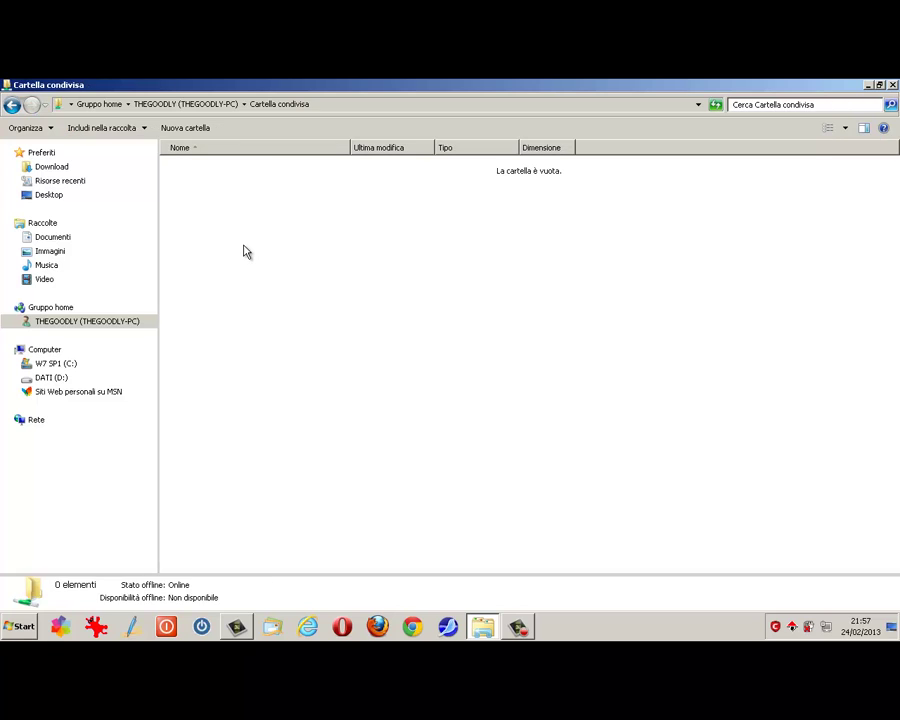
right_click(245, 250)
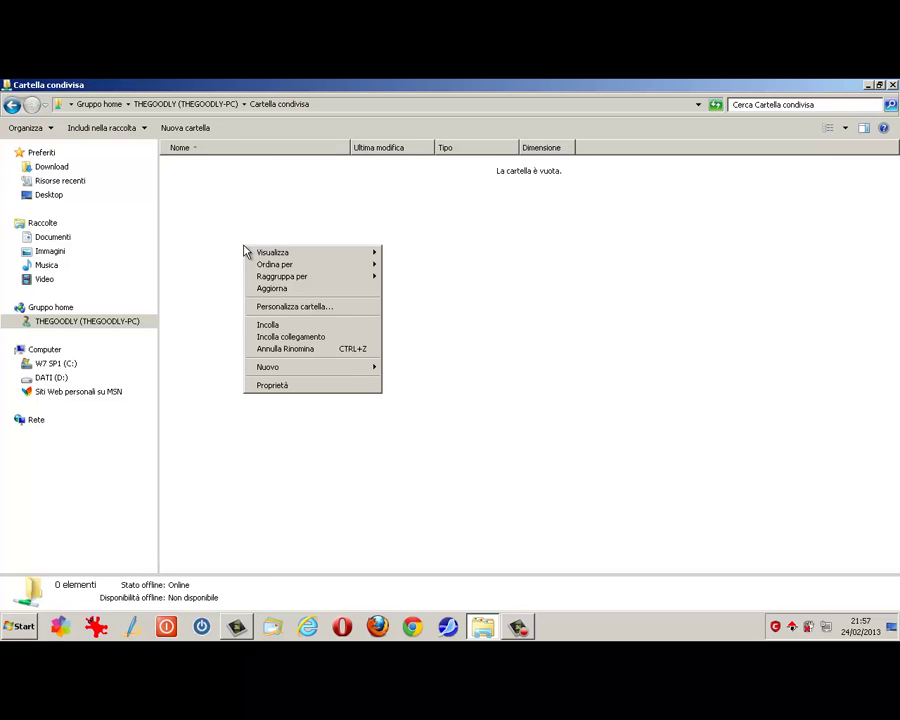
click(280, 329)
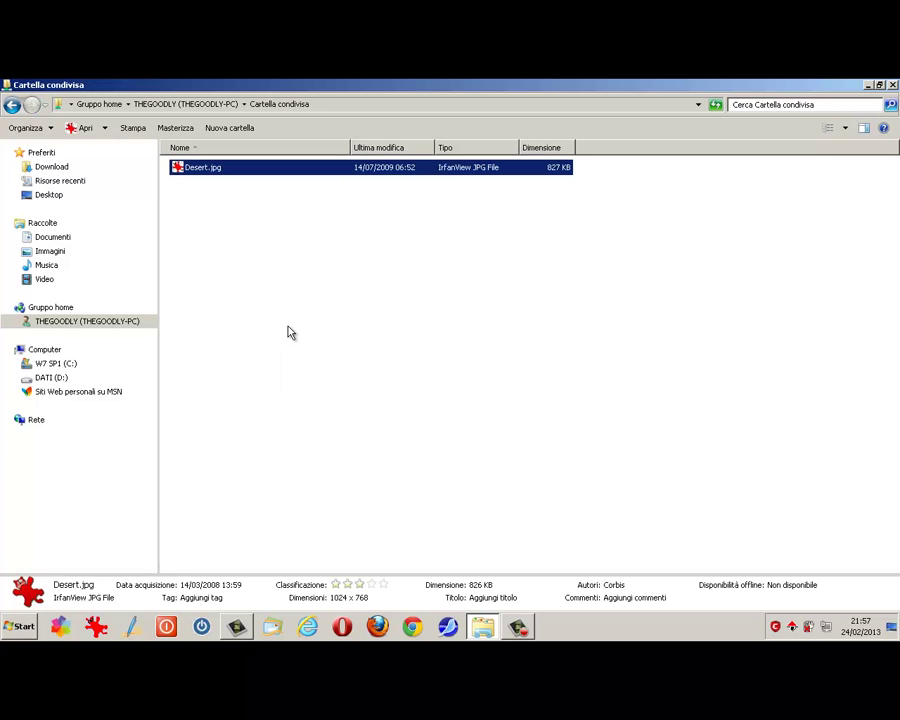